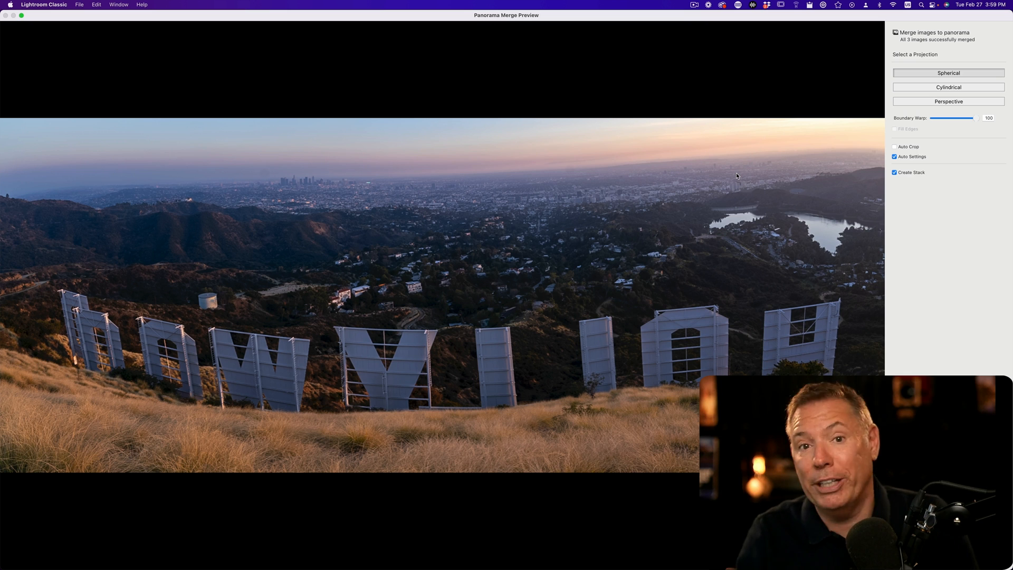
Set the Boundary Warp of the Hollywood sign panorama merge to 100.
left_click_drag(962, 119, 962, 119)
left_click(963, 119)
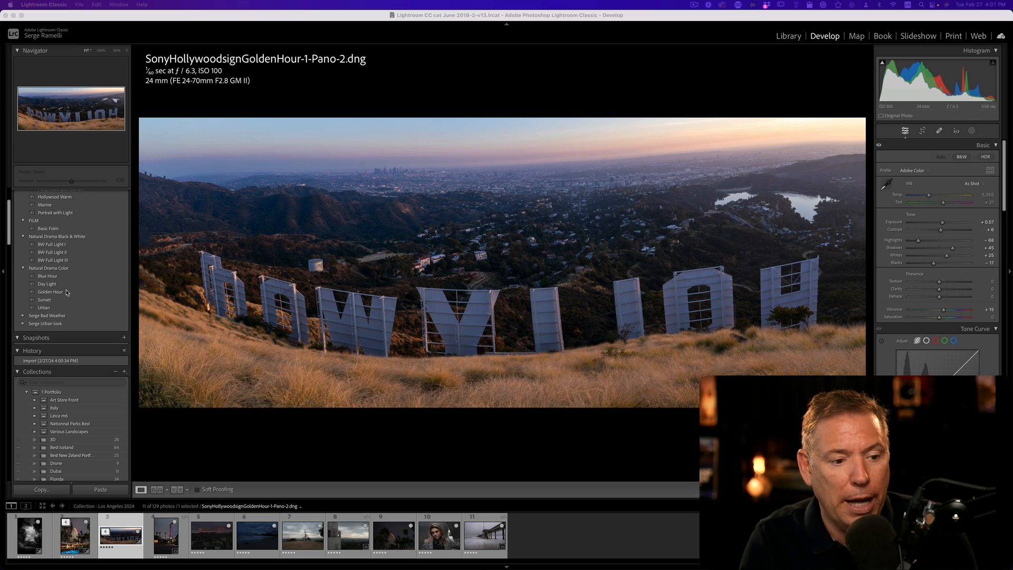
Apply the Sunset preset to the panorama and set Blacks to -33, Whites to +60, Temp to 5,211 and Tint to +25.
left_click(58, 300)
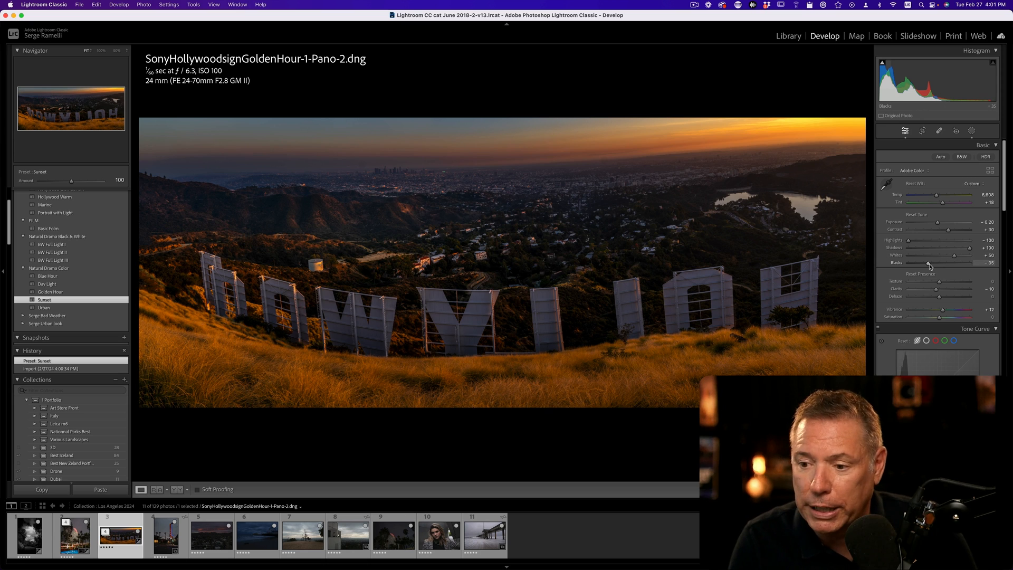
left_click(928, 263, "alt")
left_click_drag(905, 266, 924, 257)
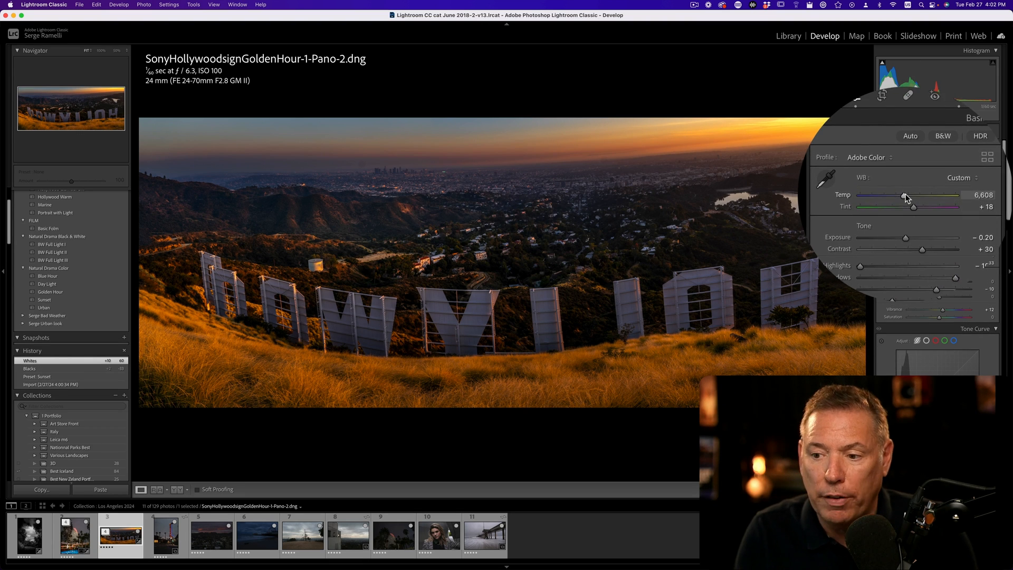
left_click_drag(905, 199, 907, 201)
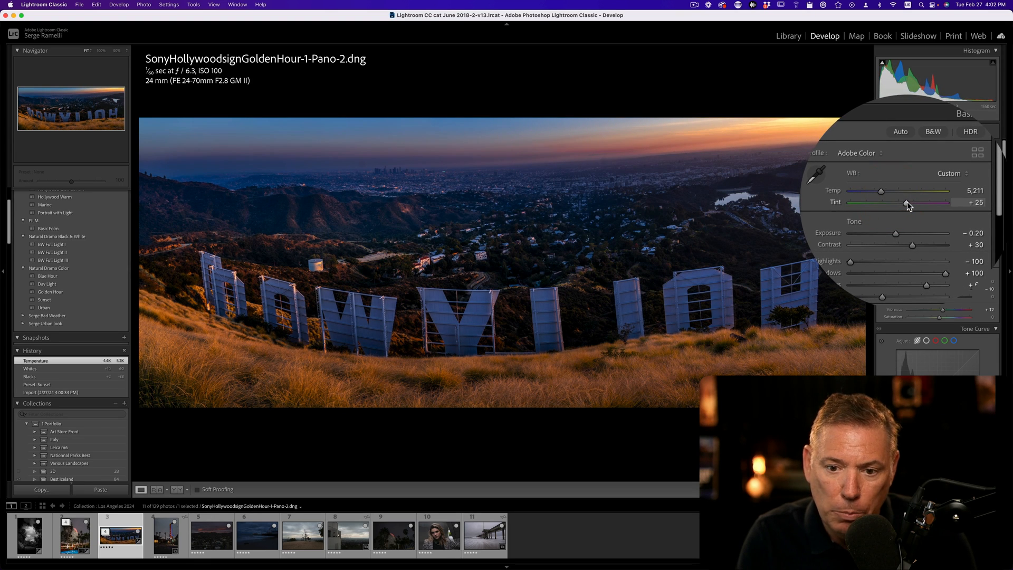
left_click(906, 204)
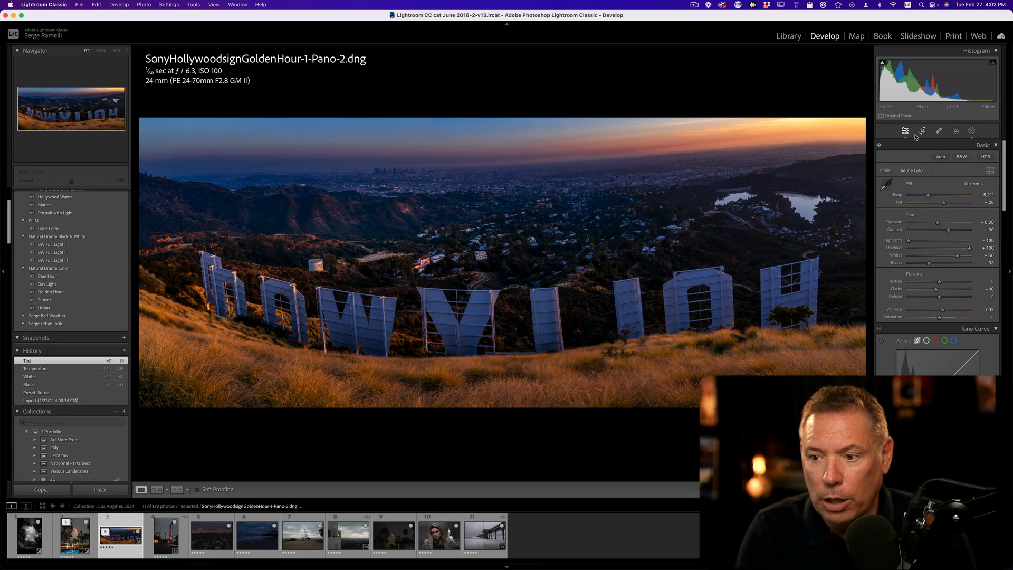
Straighten the panorama's horizon with a crop angle of 1.28.
left_click(923, 131)
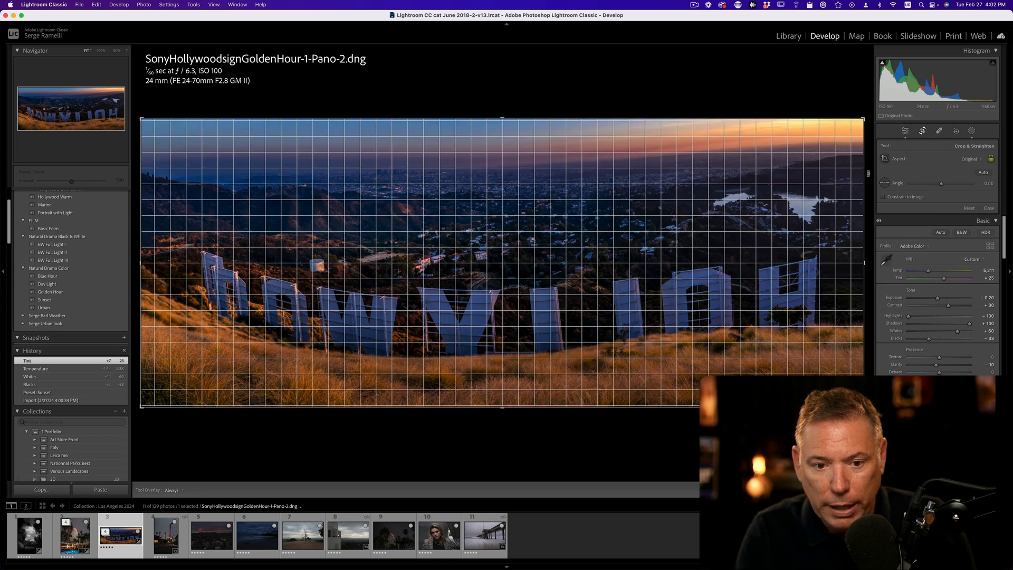
left_click_drag(869, 178, 870, 181)
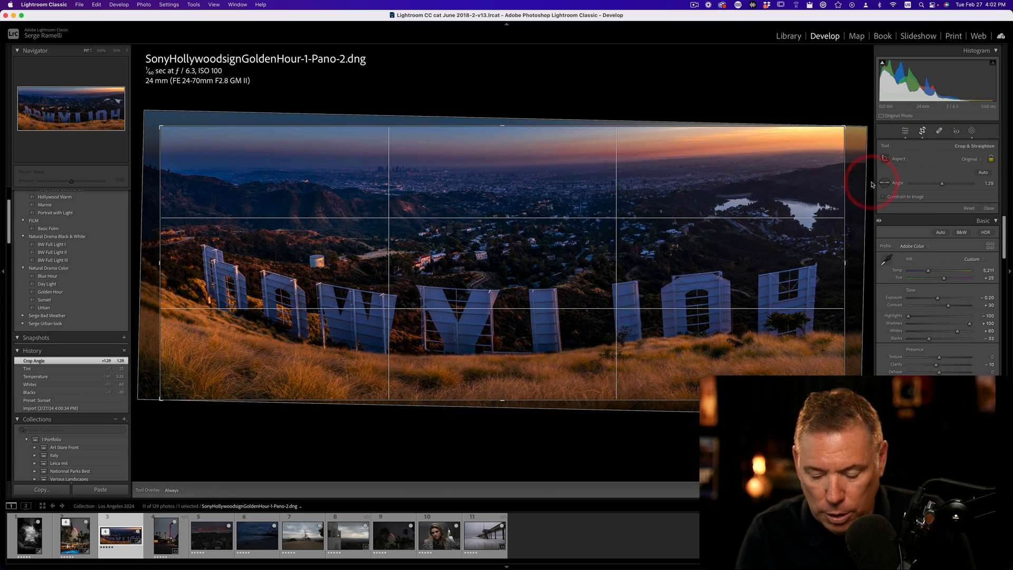
key("Return")
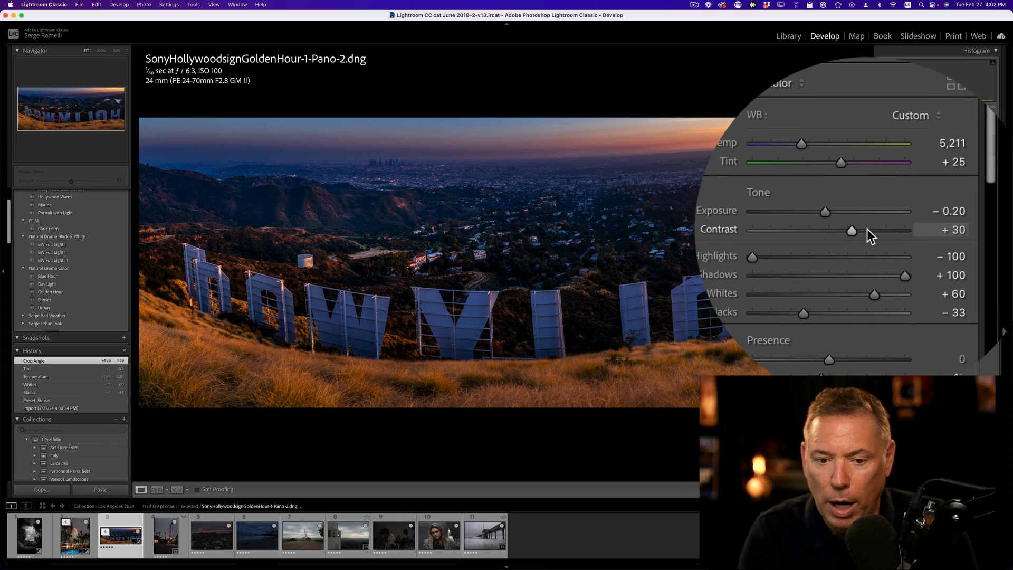
Set the panorama's Contrast to +50, Vibrance to +17 and Exposure to +0.05.
left_click(955, 232)
left_click(842, 309)
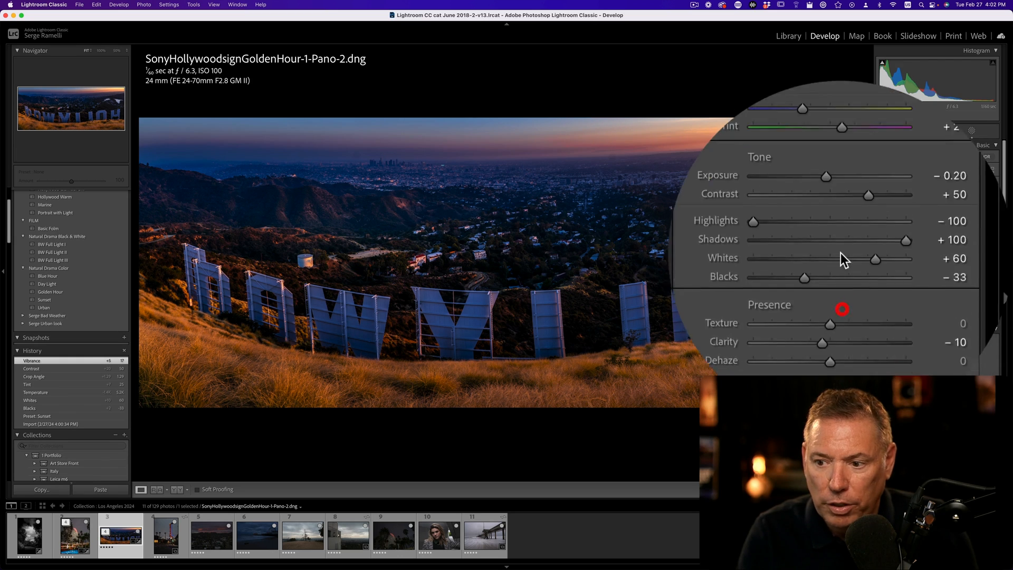
left_click(840, 223)
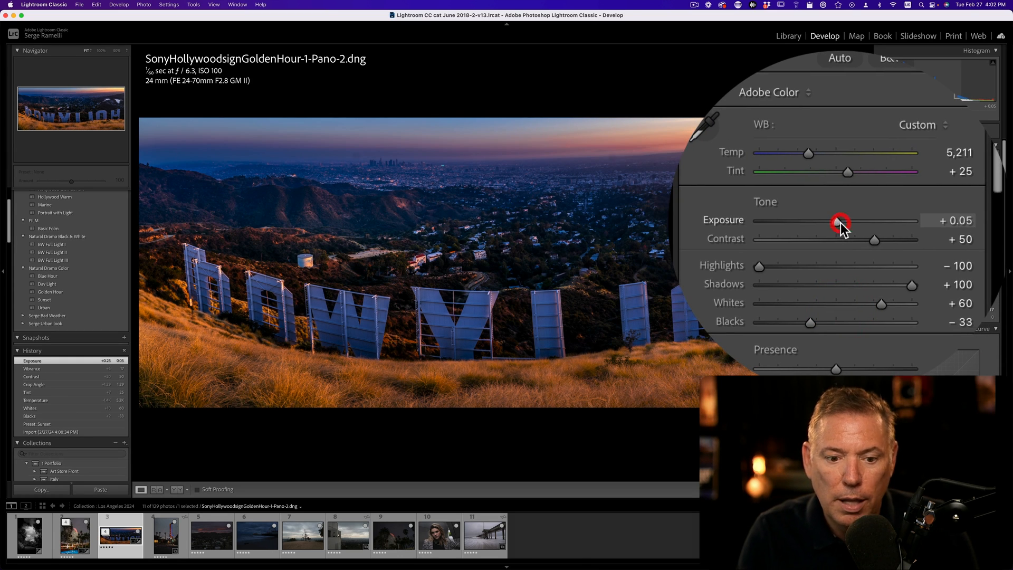
Reset all of the panorama's settings to compare with the unedited version and undo the reset.
key("super+shift+r")
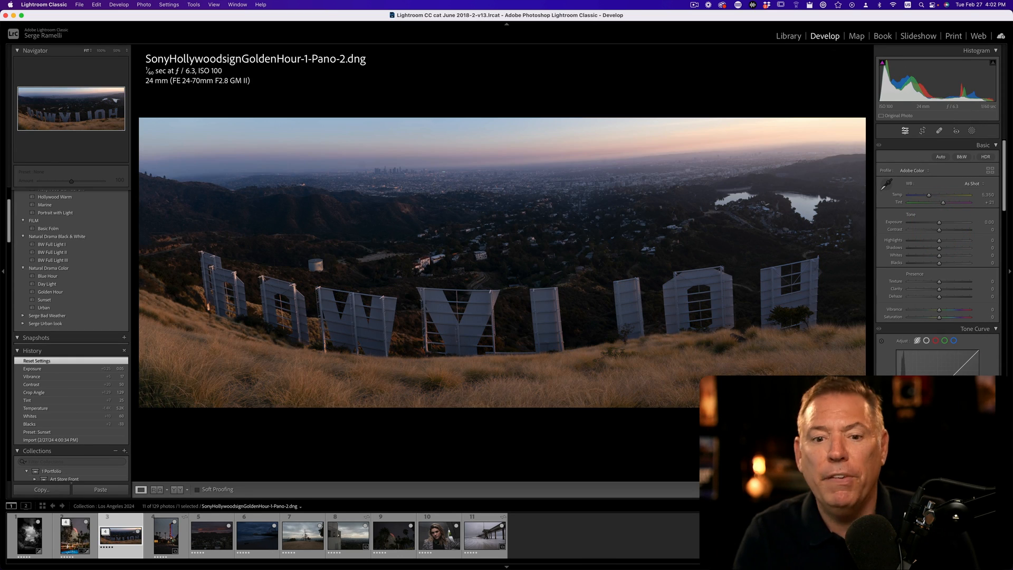
key("super+z")
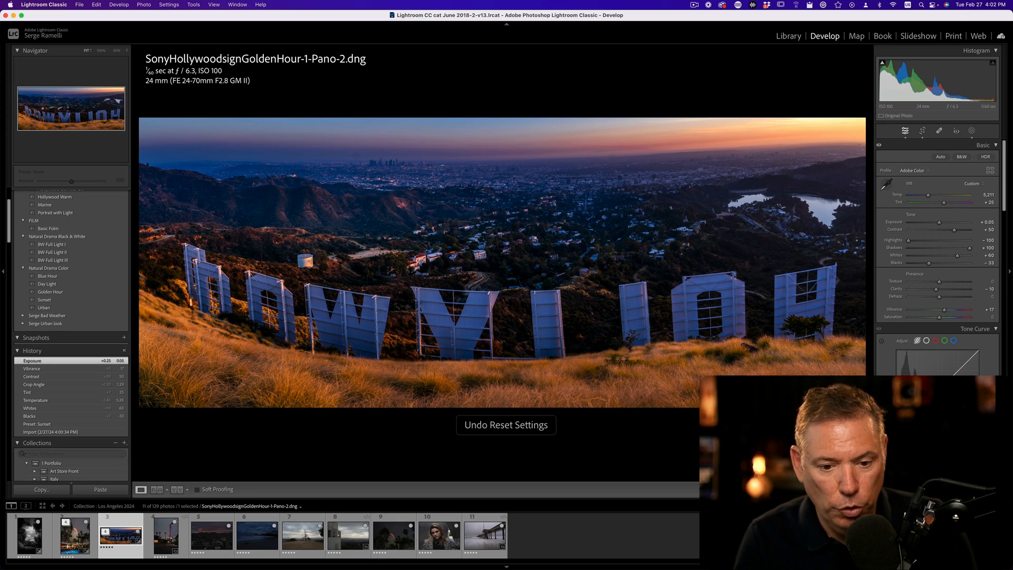
Apply the Natural Drama Color preset Blue Hour to the liquor sign photo LeicaHollywoodBlvd-1.DNG.
left_click(167, 536)
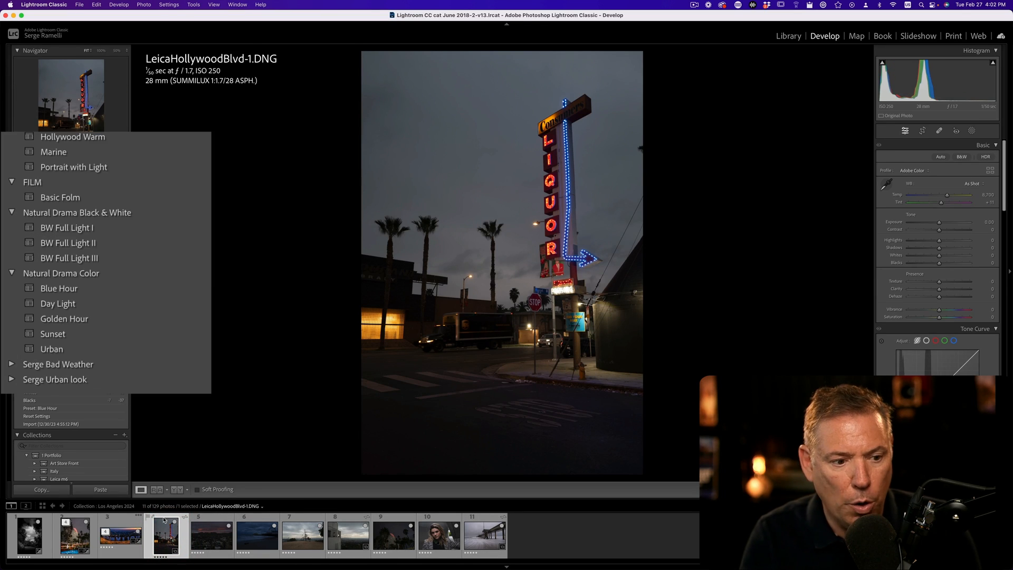
left_click(96, 287)
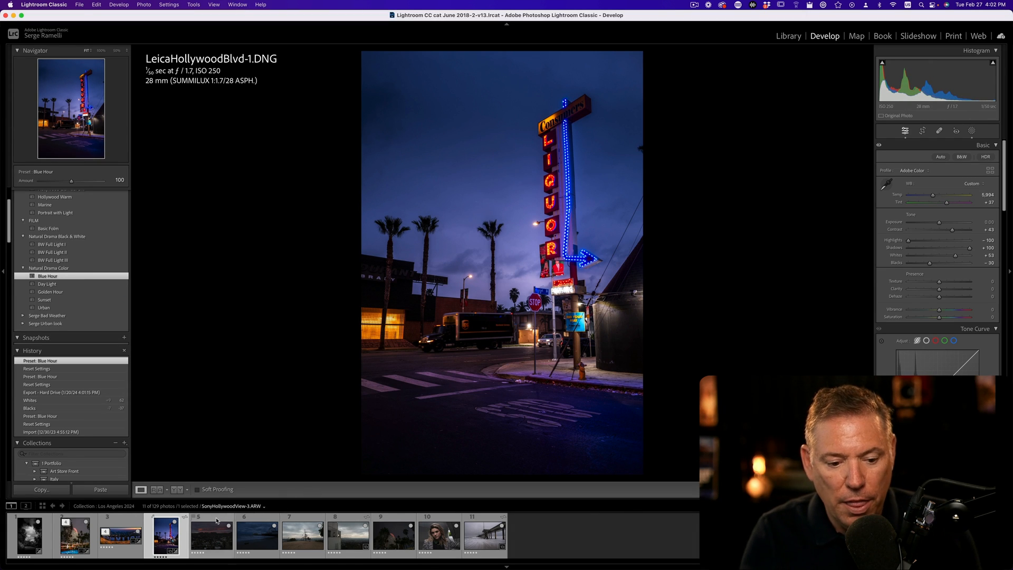
Apply the Golden Hour preset to SonyHollywoodView-3.ARW and set Blacks to -4 and Whites to +75.
left_click(216, 520)
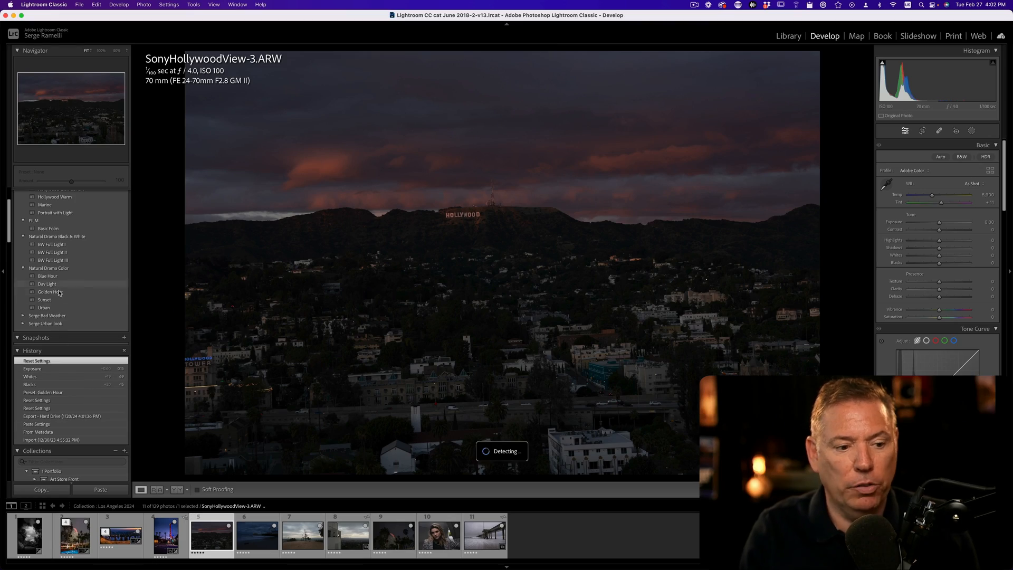
left_click(59, 293)
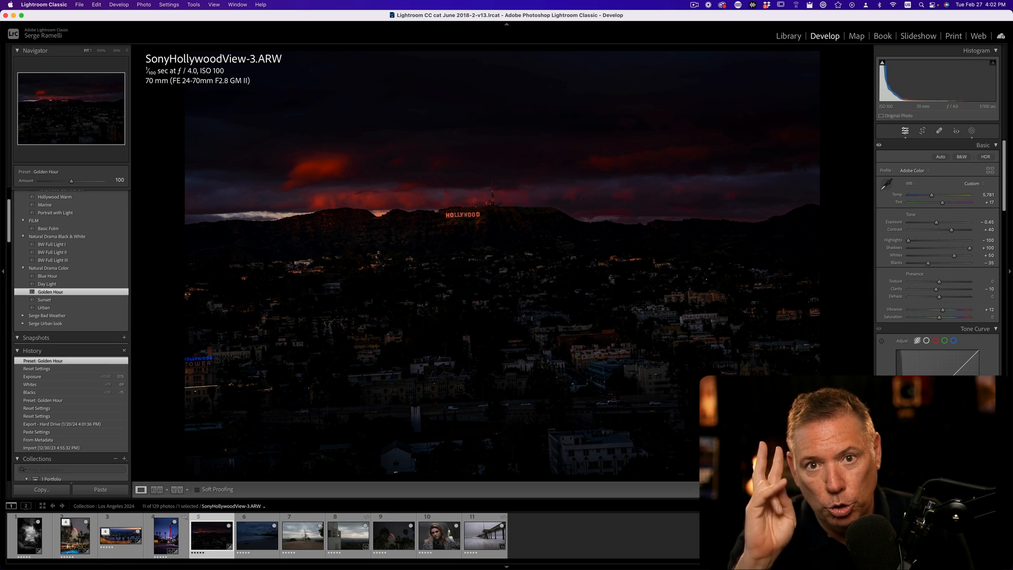
key("alt")
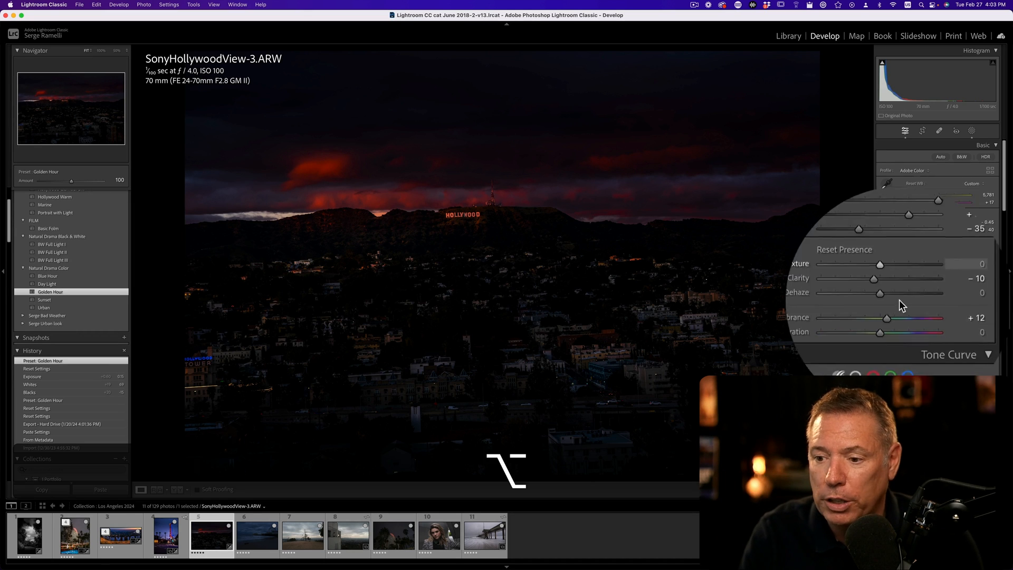
left_click_drag(899, 263, 900, 263)
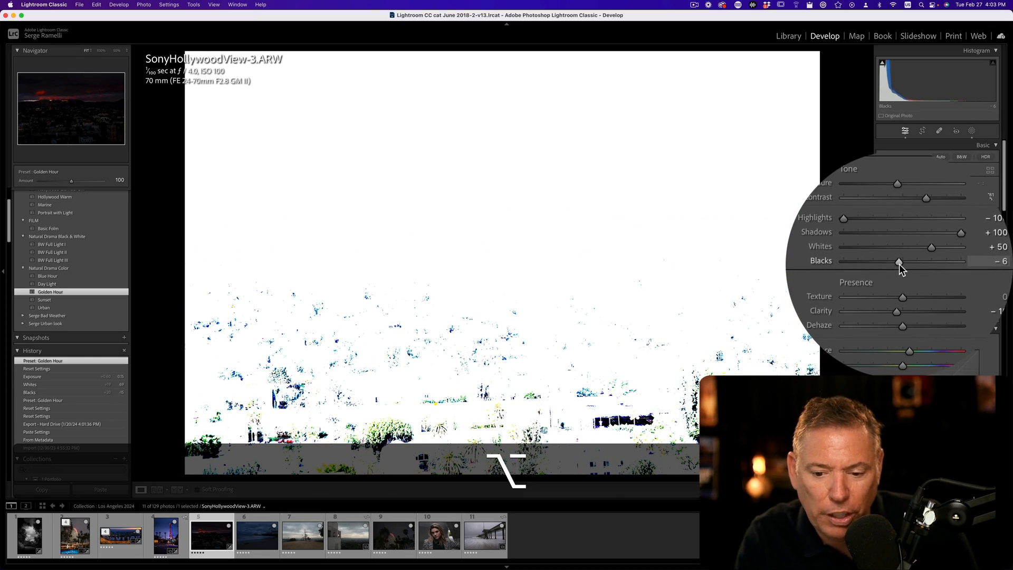
left_click_drag(899, 263, 916, 255)
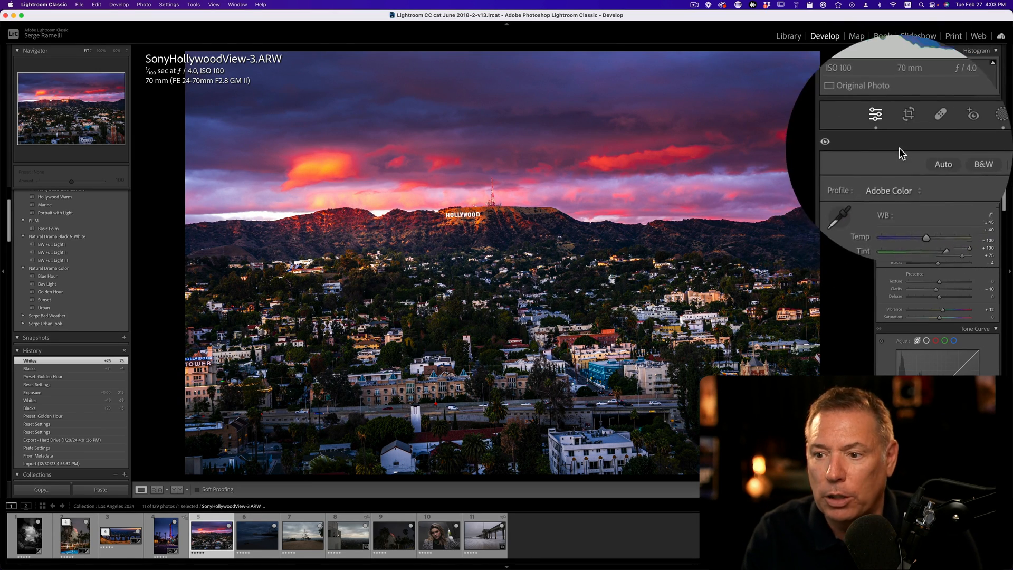
Straighten the Hollywood hills photo, crop it tighter at a 16 x 9 aspect ratio with the frame repositioned, and preview it full screen.
left_click(922, 130)
left_click_drag(823, 205, 835, 188)
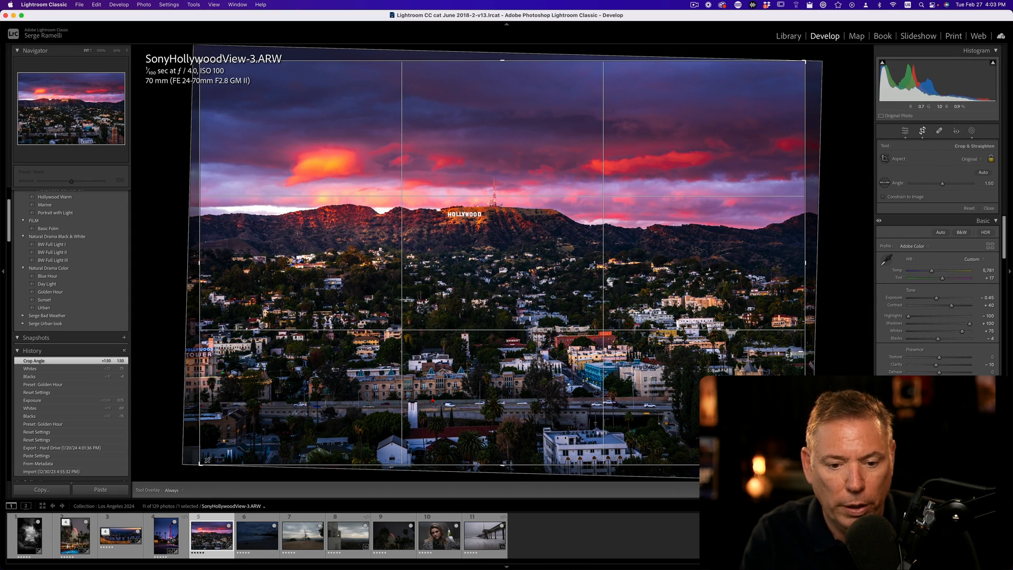
left_click(967, 160)
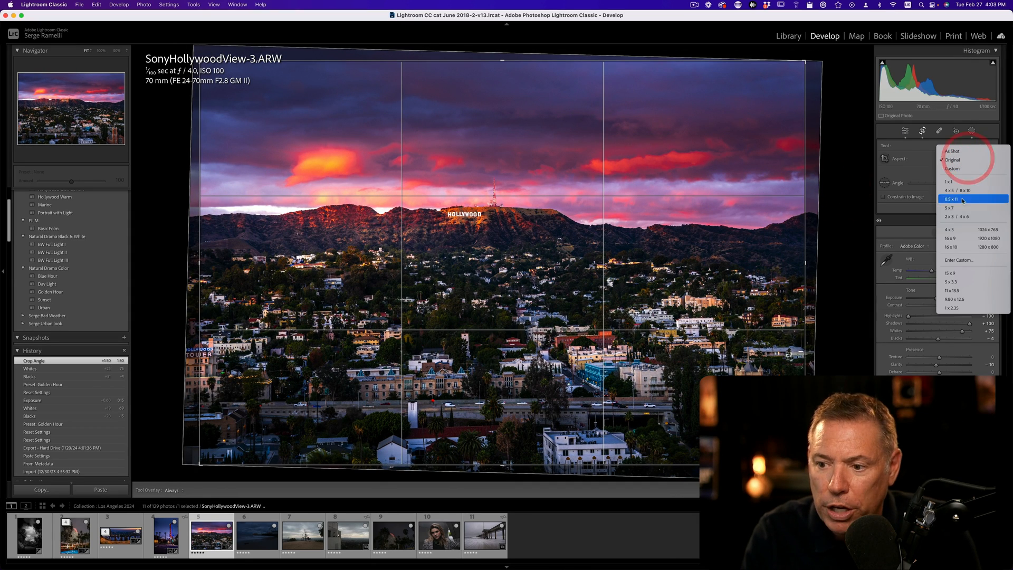
left_click(965, 239)
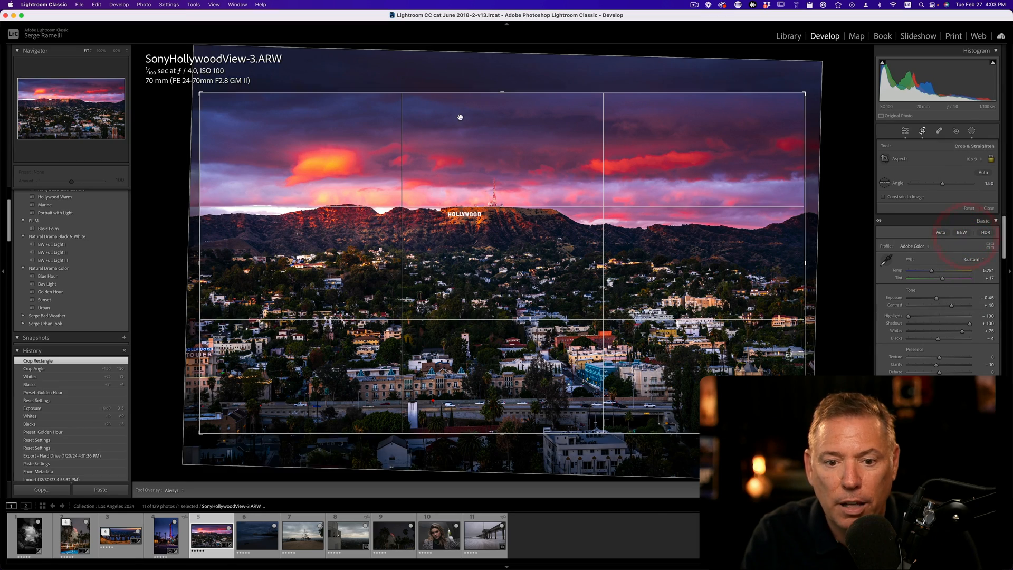
left_click_drag(210, 430, 233, 391)
left_click_drag(491, 236, 497, 207)
key("Return")
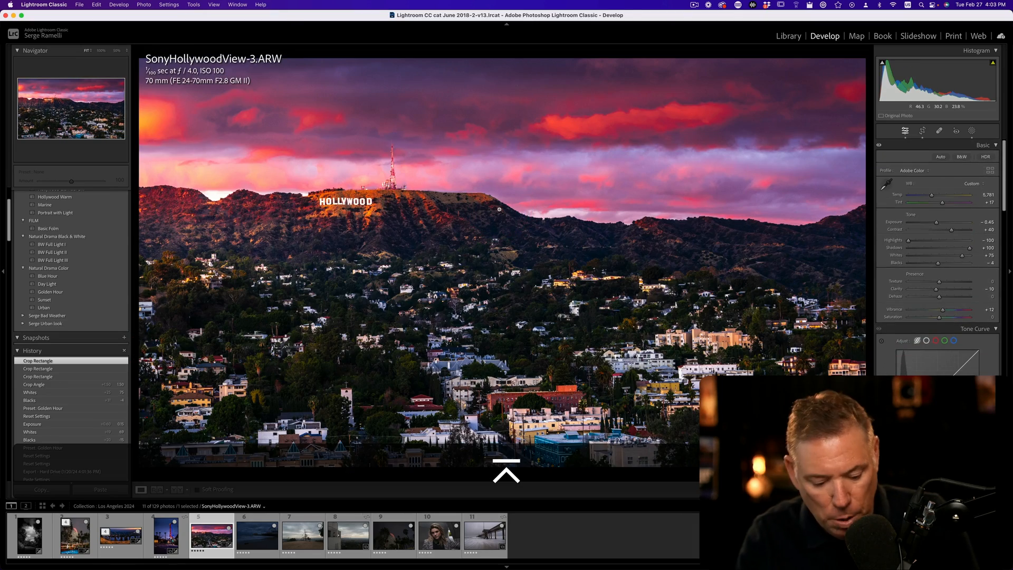
key("f")
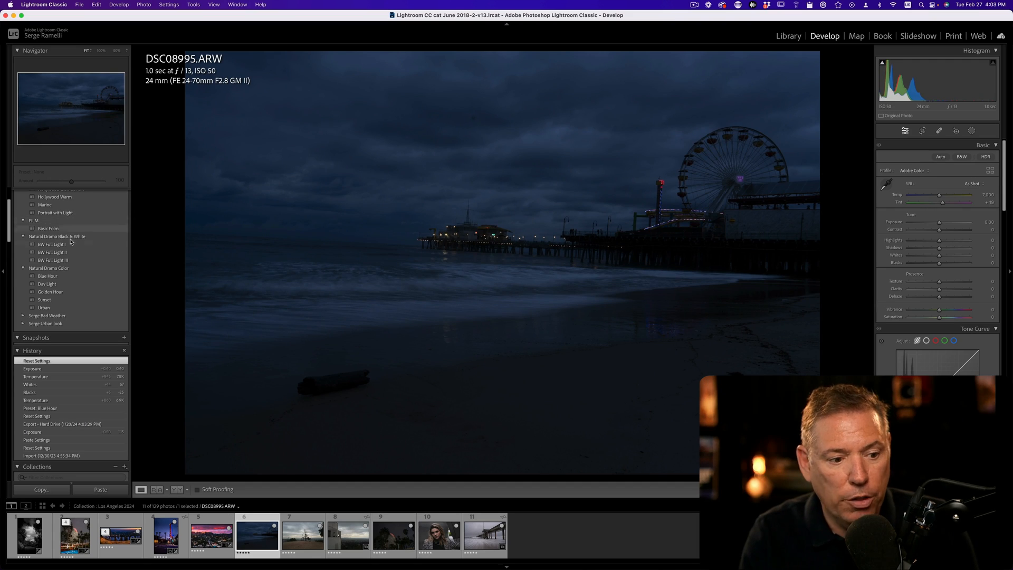
Apply the Blue Hour preset to DSC08995.ARW and set Blacks to -26, Whites to +66, Temp to 7,845 and Tint to +50.
left_click(67, 276)
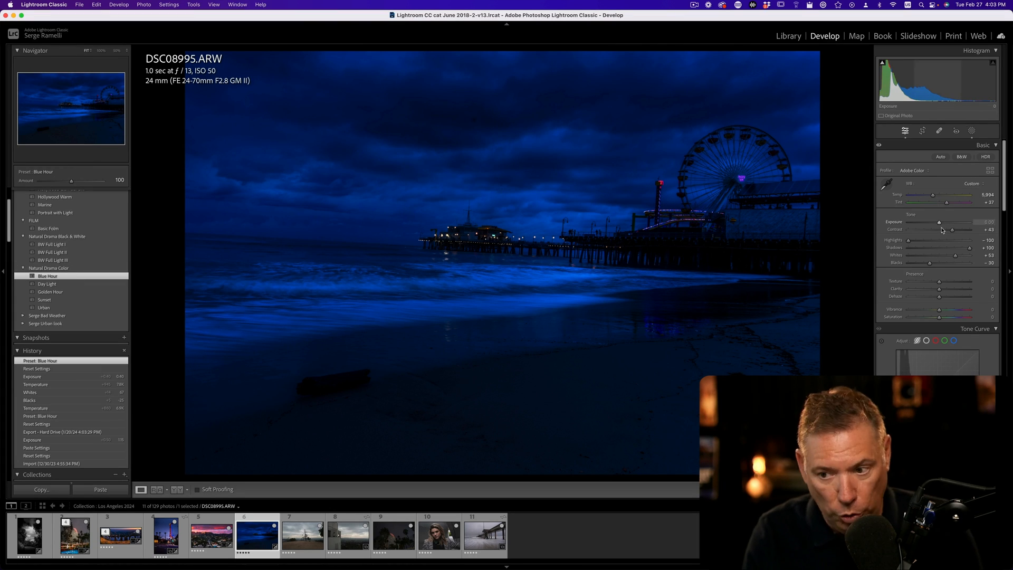
key("alt")
mouse_move(932, 263)
left_mouse_down()
mouse_move(899, 263)
mouse_move(925, 256)
left_mouse_up()
left_click_drag(880, 195, 906, 203)
Heal the spot in the clouds near the top centre of the pier photo.
left_click(939, 130)
left_click(471, 119)
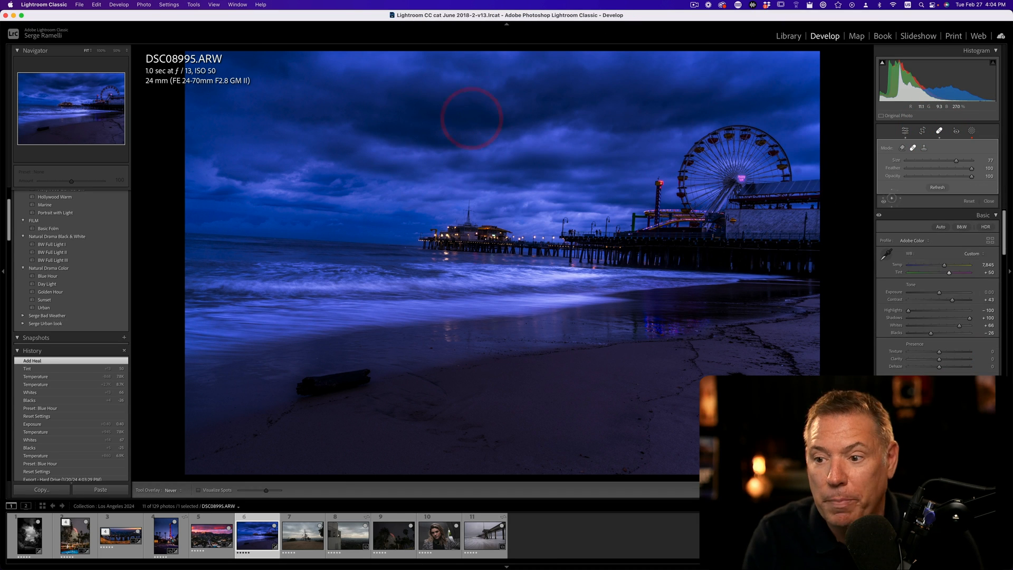
left_click(906, 132)
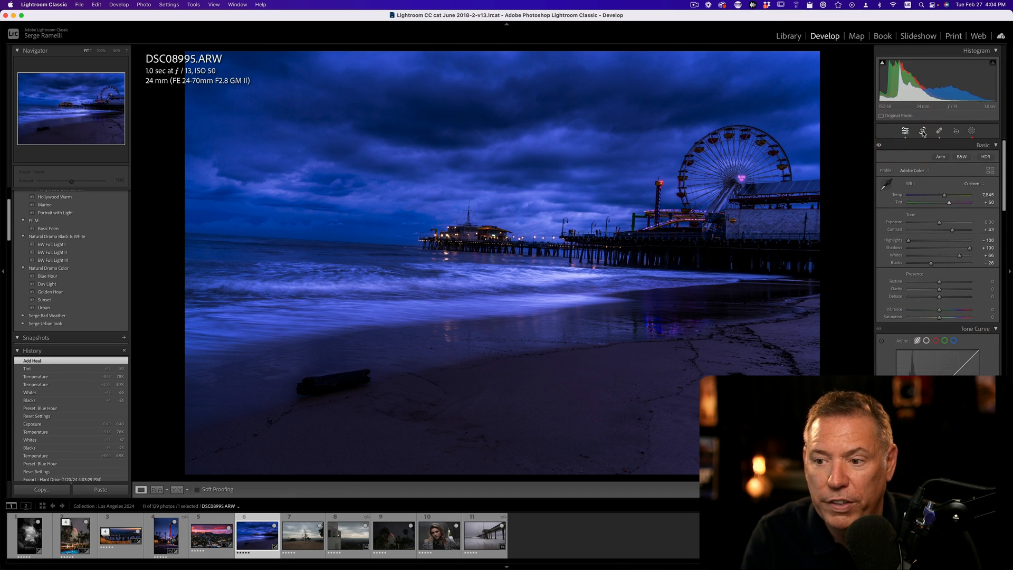
Straighten the pier photo's horizon by about -2.2 degrees and undo the settings reset used for comparison.
left_click(922, 131)
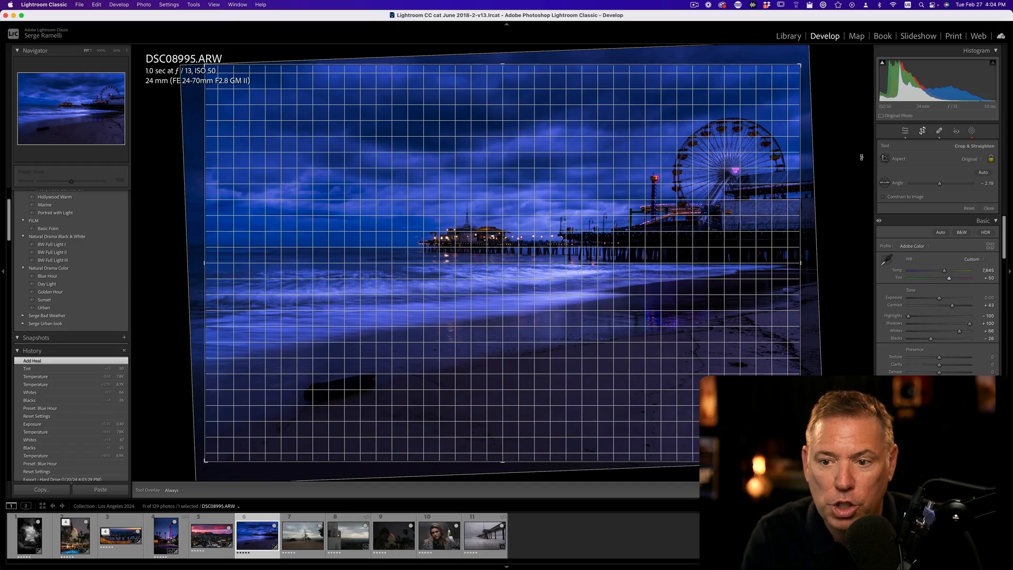
left_click(861, 157)
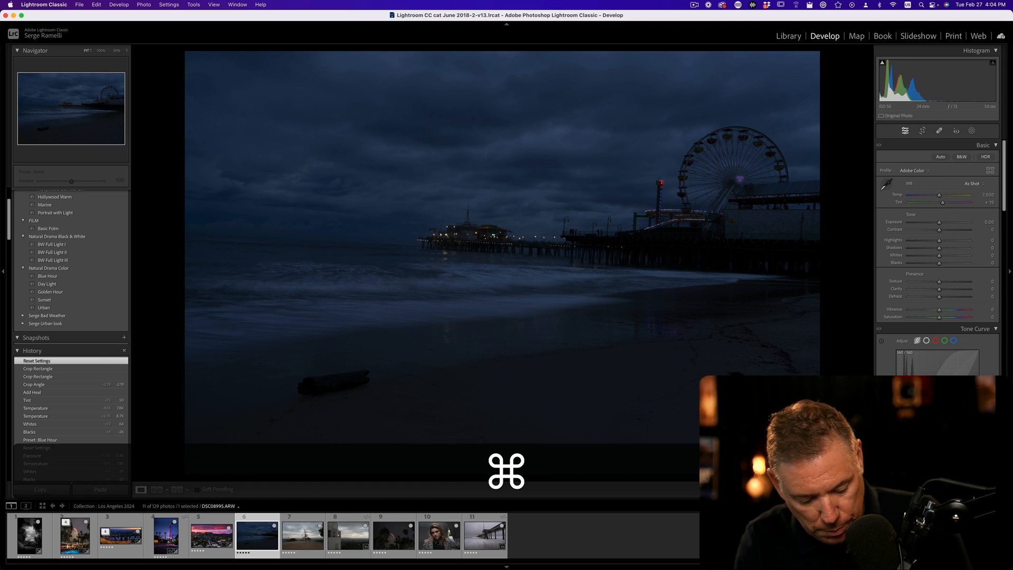
key("super+z")
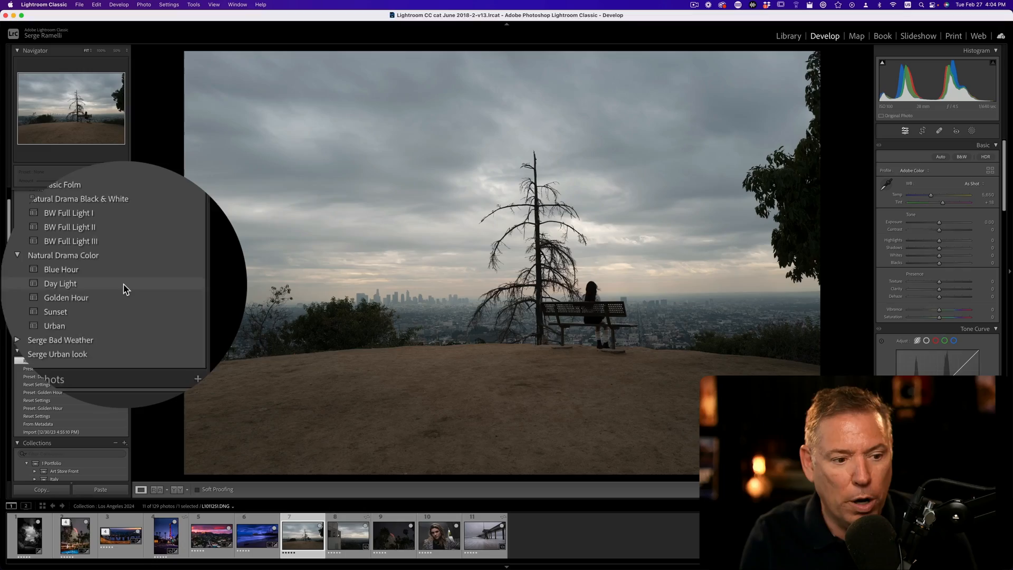
Apply the Blue Hour preset to the photo of the bare tree and bench.
left_click(125, 286)
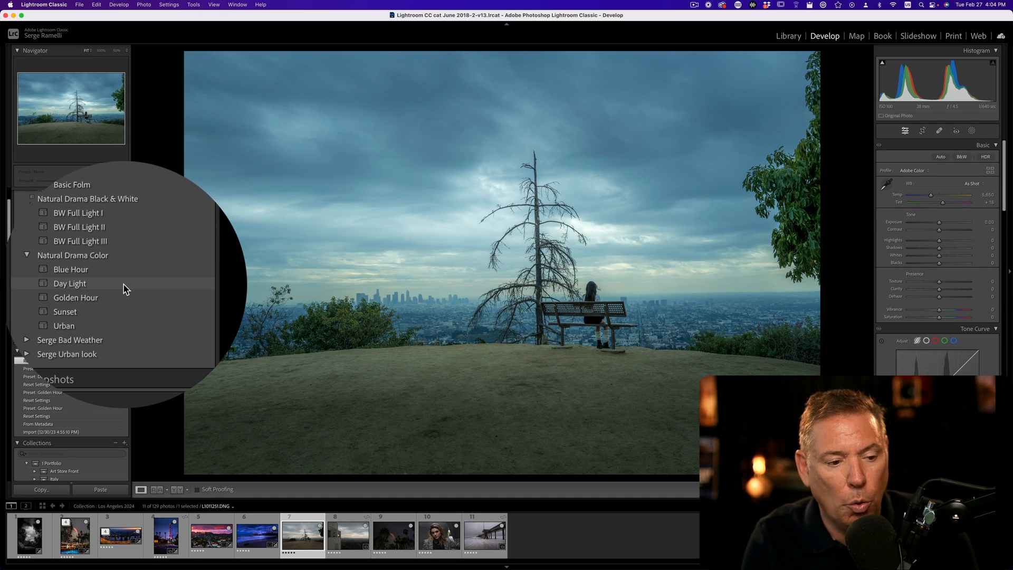
left_click(124, 278)
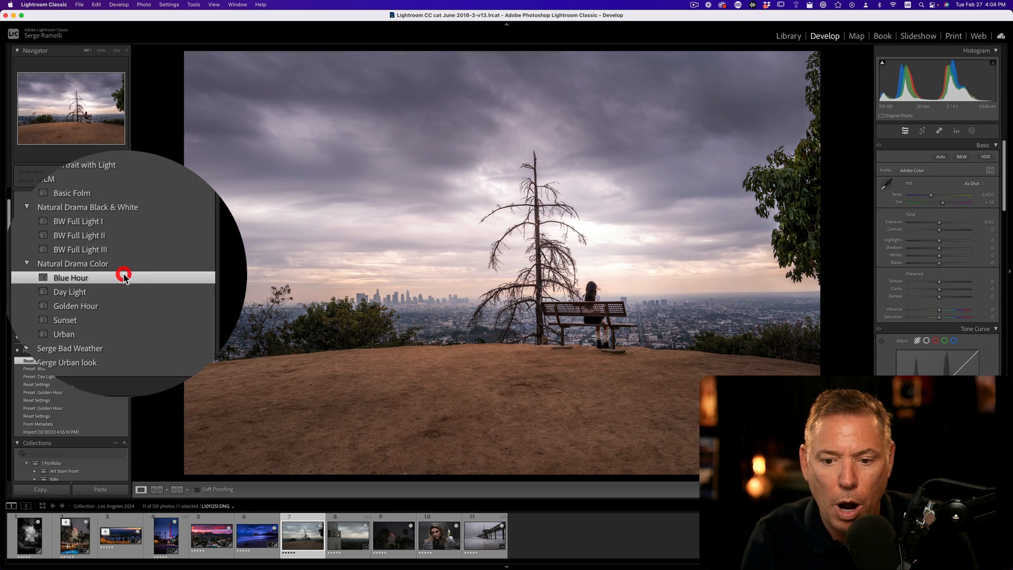
Apply the black-and-white preset BW Full Light II to the Leica View Observatory.DNG photo.
left_click(349, 523)
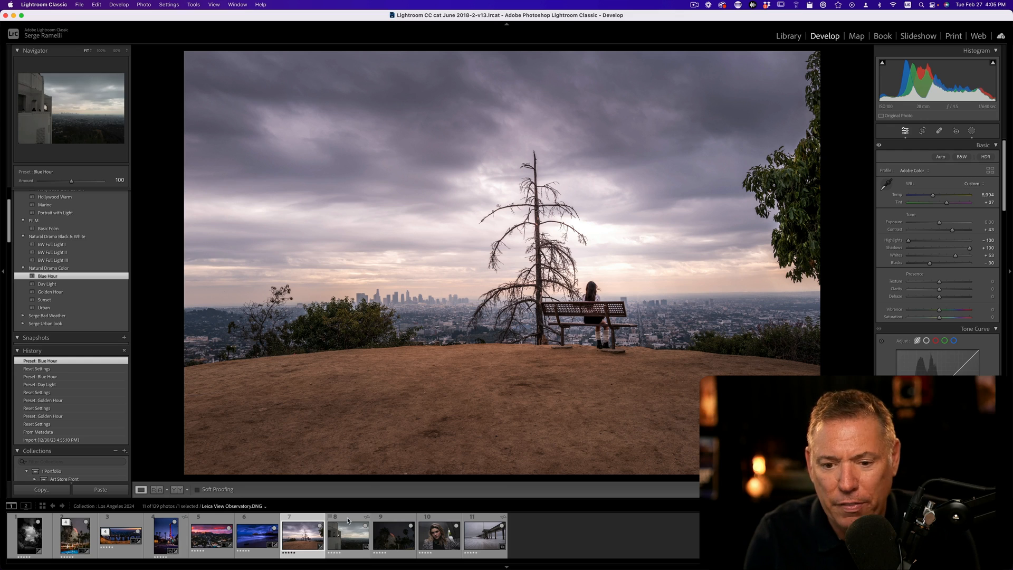
left_click(348, 523)
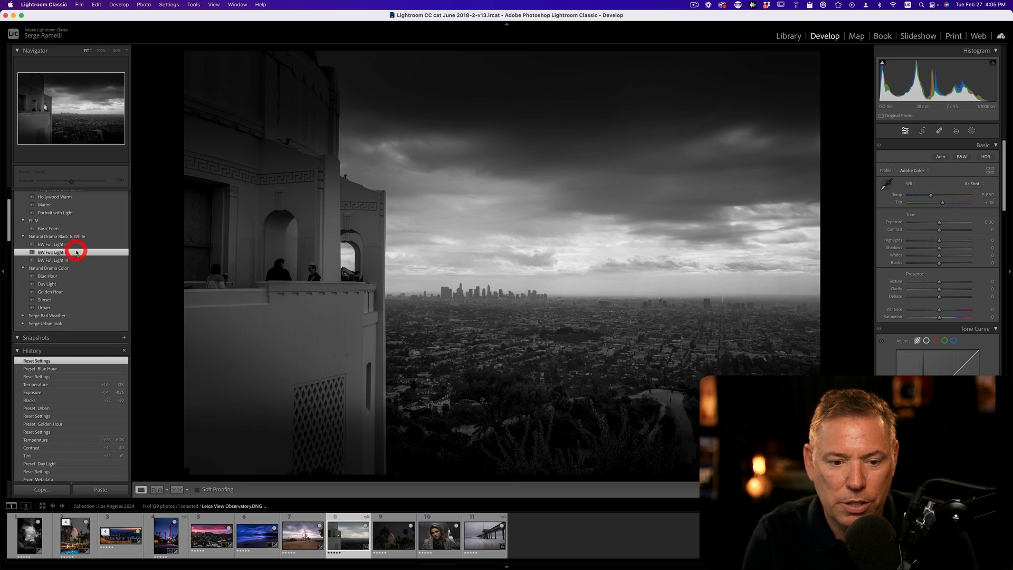
left_click(77, 252)
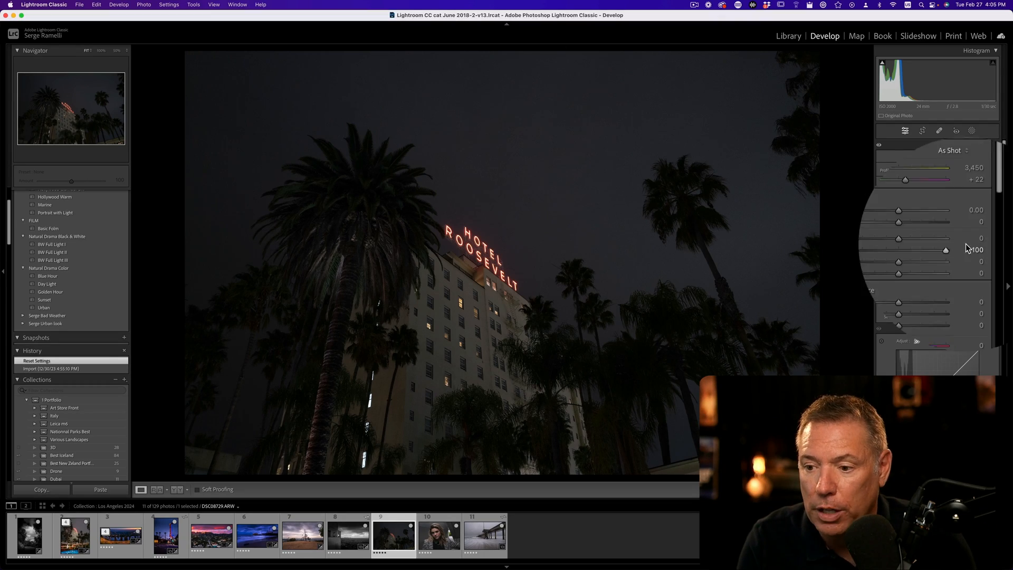
Brighten the Hotel Roosevelt night photo with Shadows +100, Whites +48, Contrast +23, Highlights -1 and Exposure +1.10.
left_click_drag(947, 249, 973, 248)
key("i")
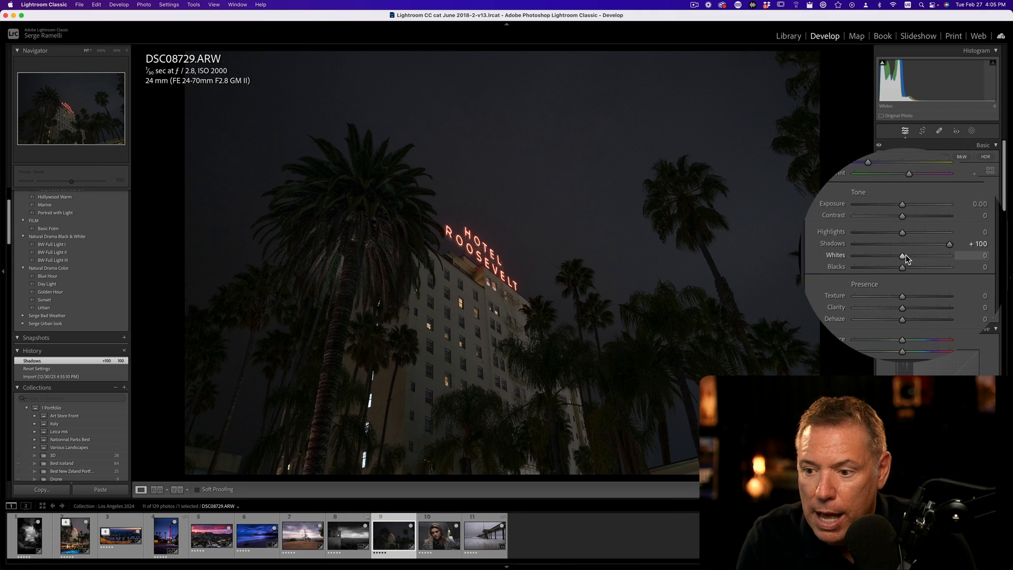
left_click(922, 255)
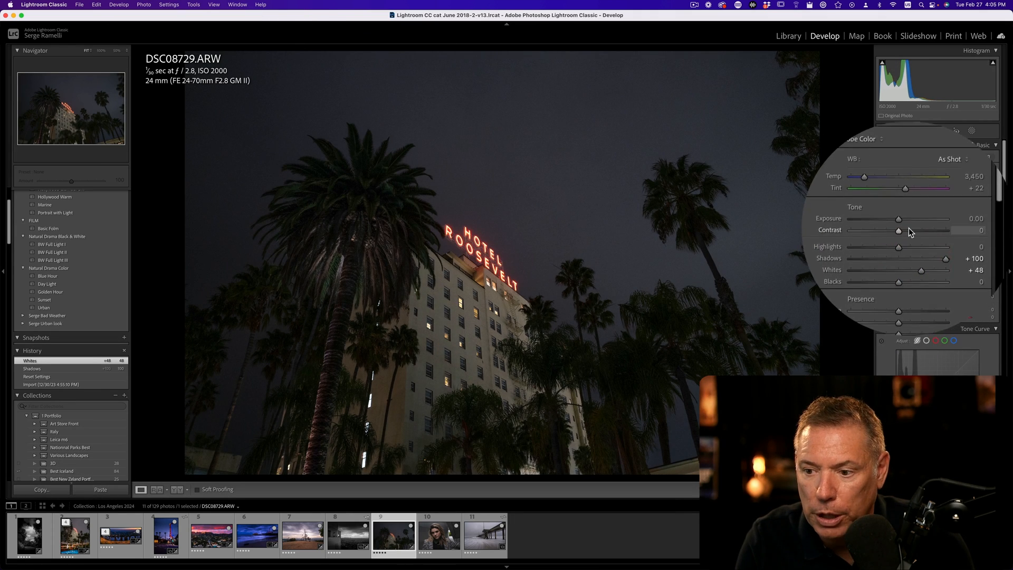
left_click(908, 227)
left_click_drag(905, 240, 900, 239)
left_click_drag(903, 221, 910, 222)
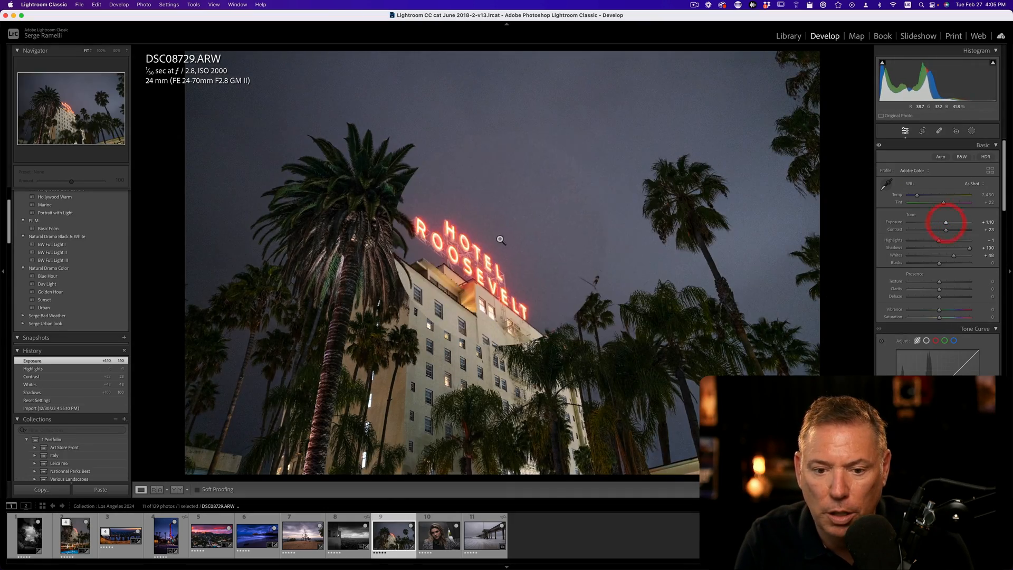
Zoom in on the hotel sign and enhance the photo with Denoise at 46, with Super Resolution off.
left_click(497, 232)
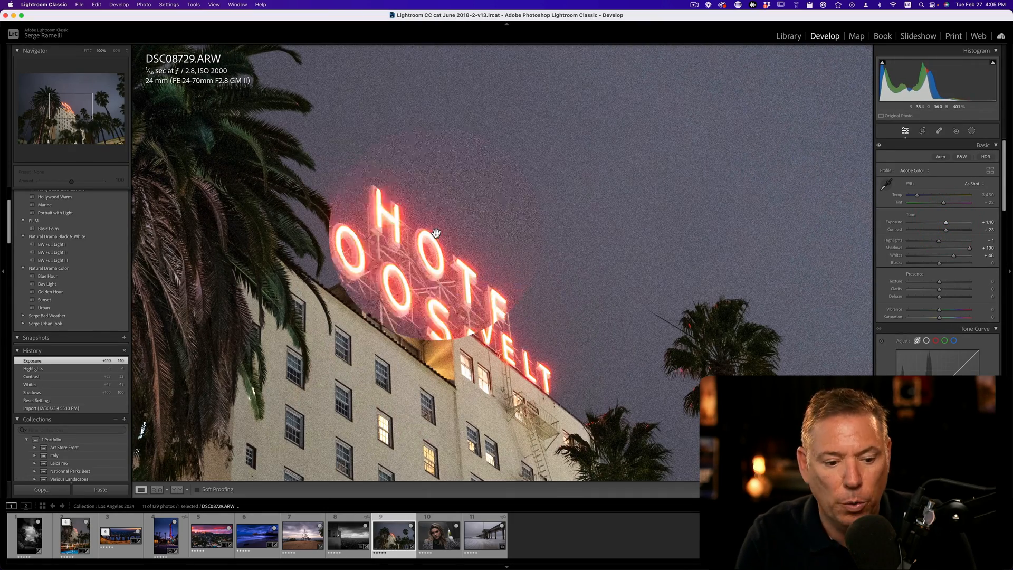
right_click(396, 521)
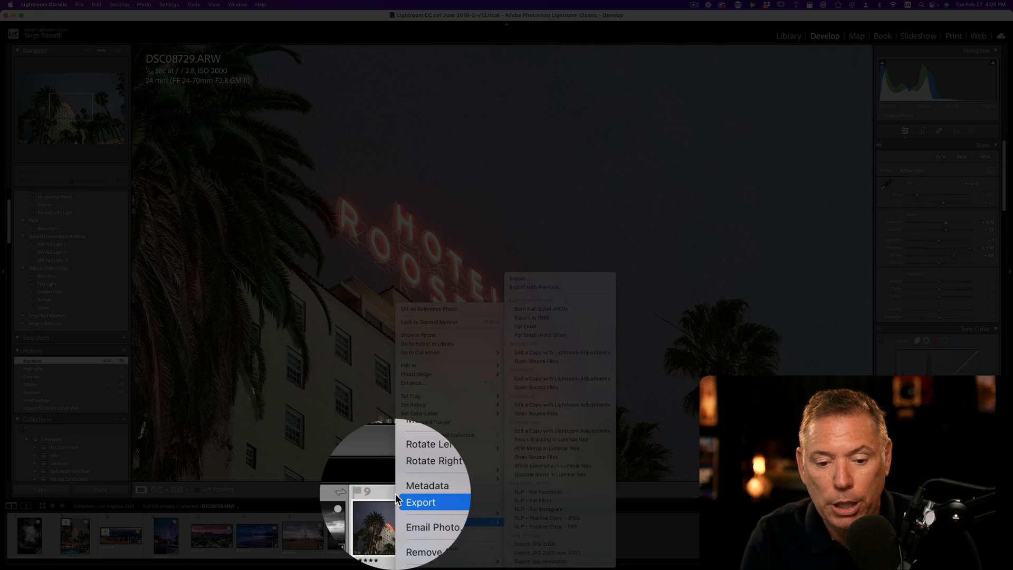
left_click(419, 382)
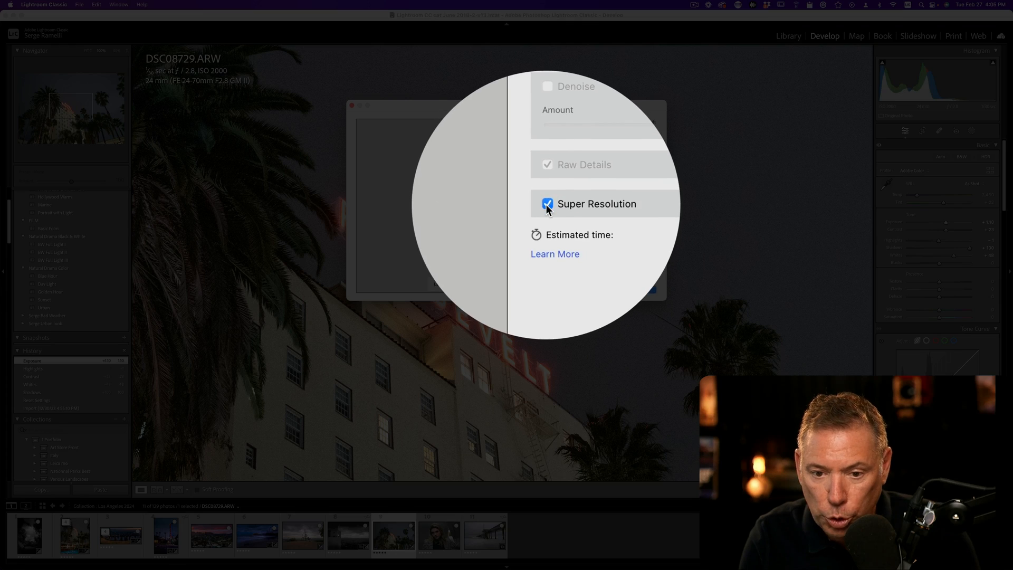
left_click(546, 204)
left_click(546, 143)
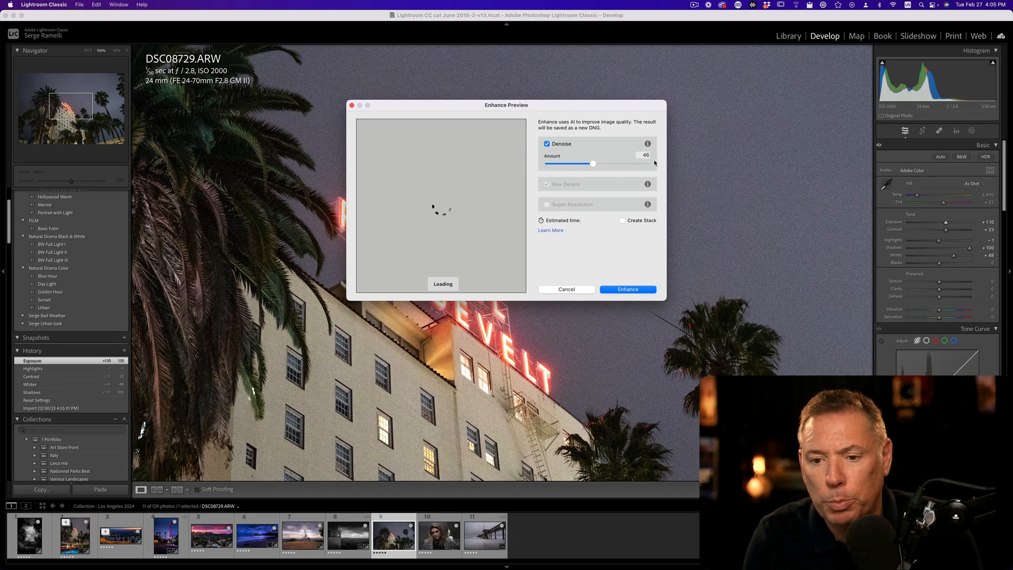
left_click(628, 290)
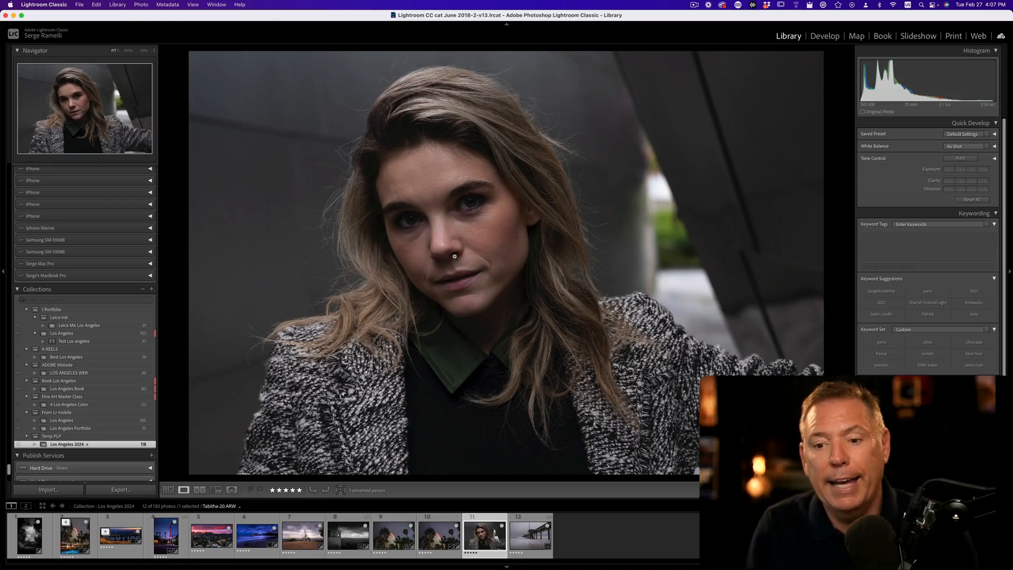
Apply Lens Blur to the woman's portrait with a blur amount of 76 and widen its focal range.
left_click(826, 36)
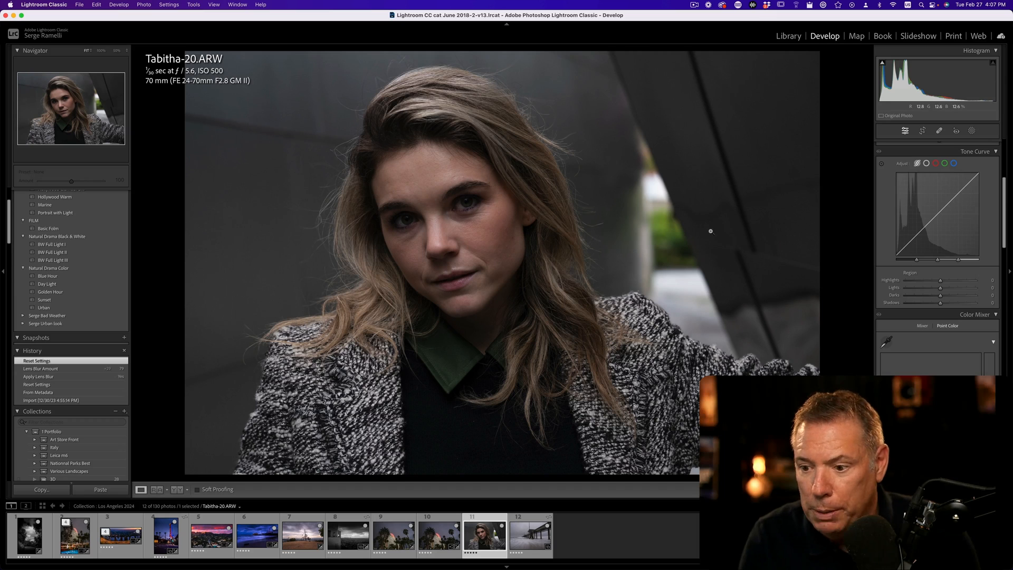
scroll(910, 264, "down", 15)
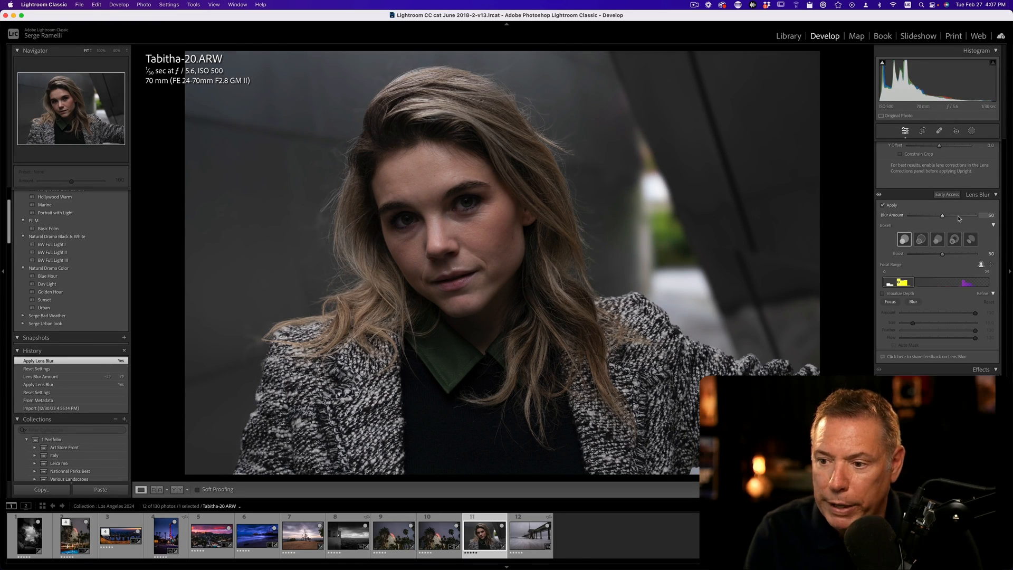
left_click_drag(960, 217, 960, 218)
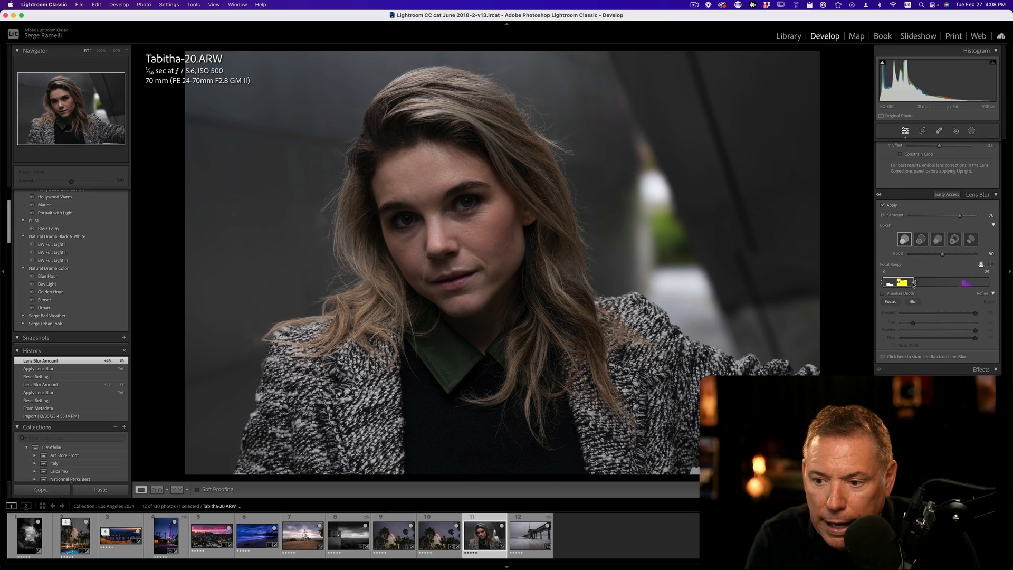
left_click_drag(907, 281, 928, 282)
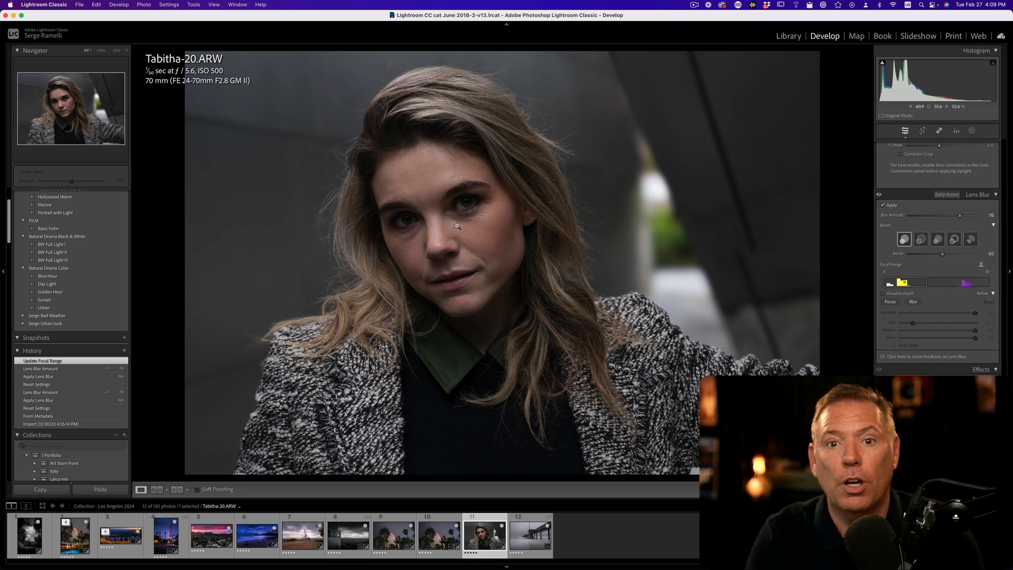
Create separate masks of Person 1 for Facial Skin, Body Skin, Eye Sclera, Iris and Pupil, and Hair.
left_click(1003, 227)
left_click(1004, 224)
left_click(1003, 224)
left_click_drag(1004, 224, 1001, 121)
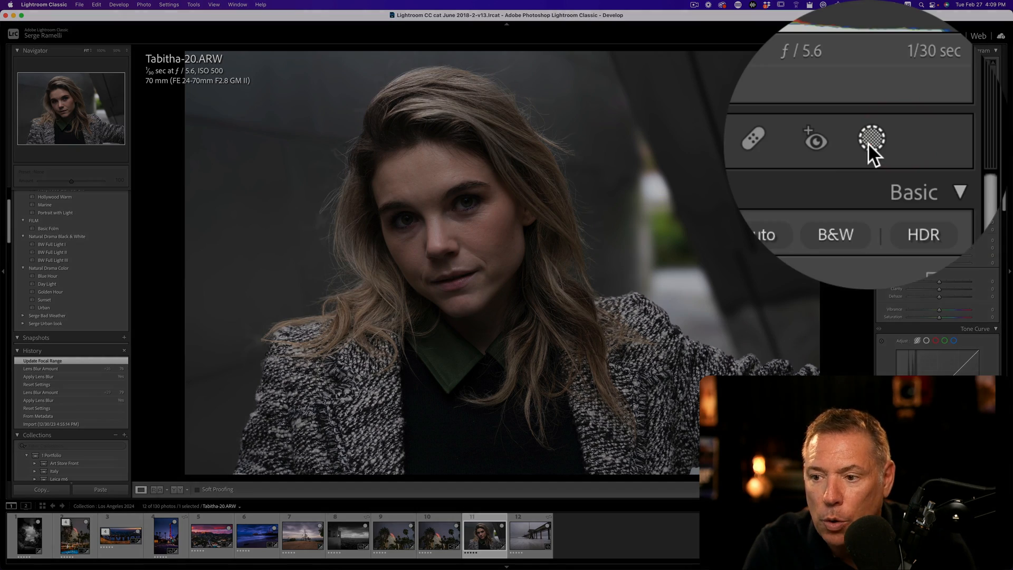
left_click(970, 130)
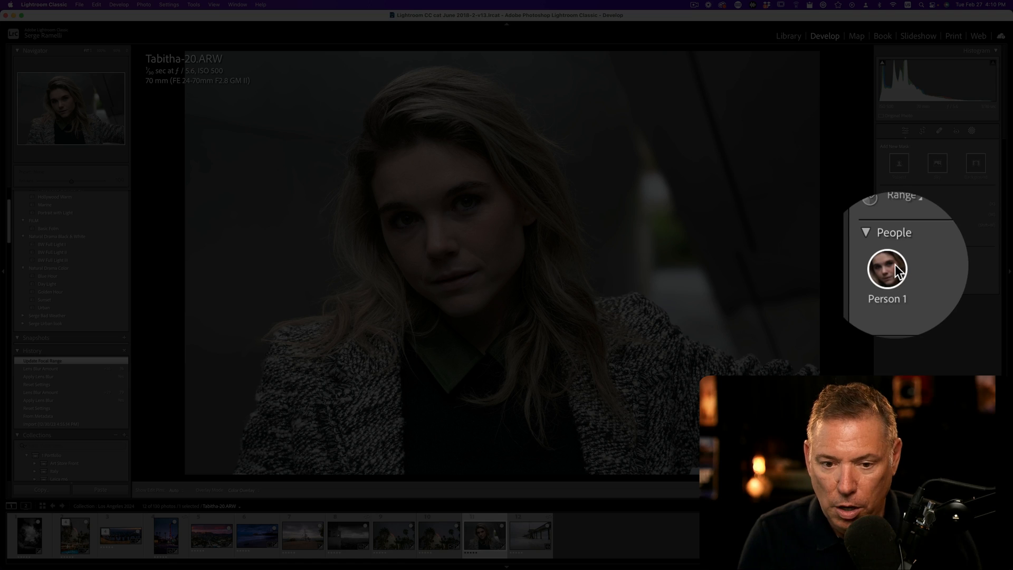
left_click(893, 265)
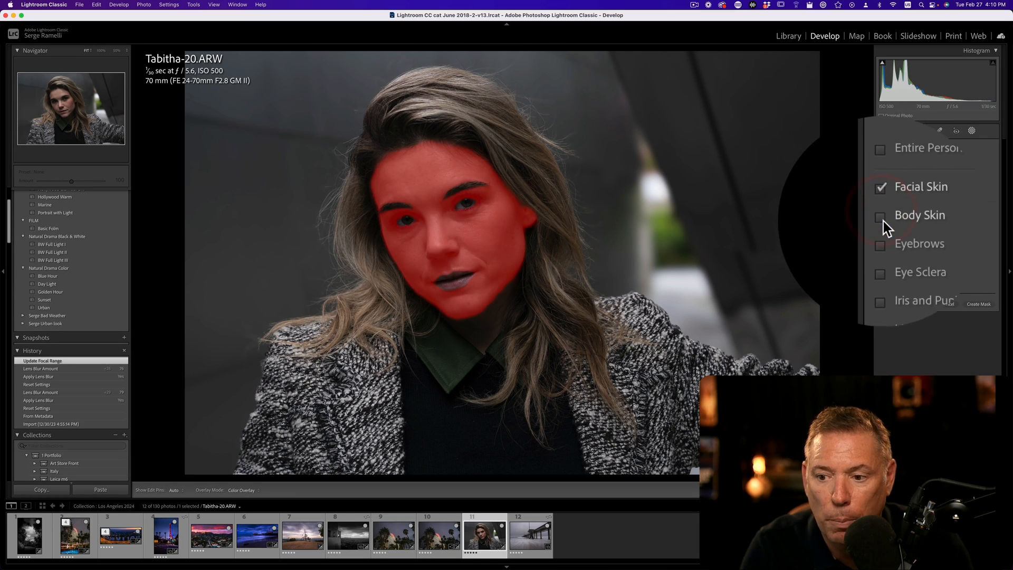
left_click(882, 220)
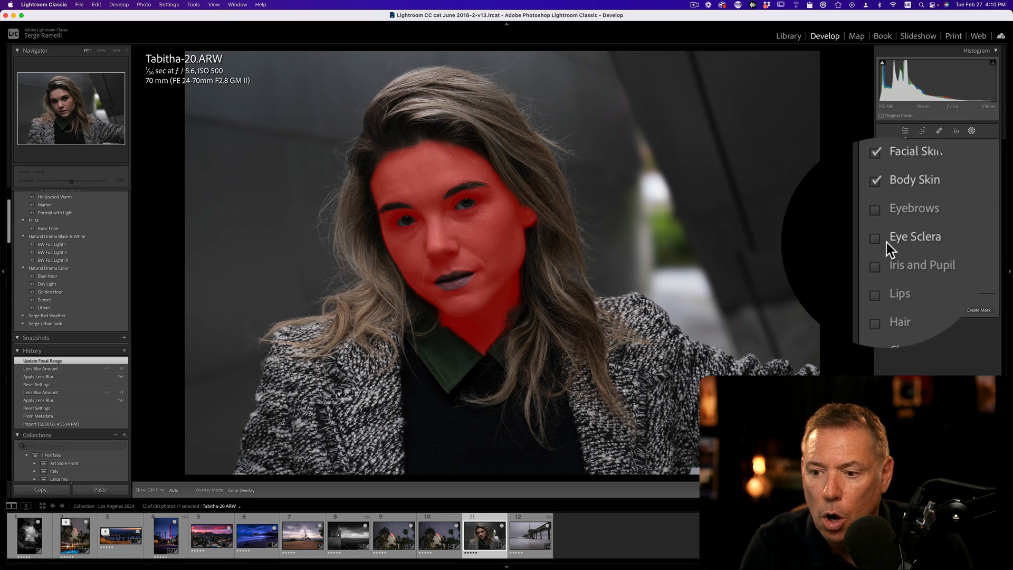
left_click(882, 241)
left_click(882, 252)
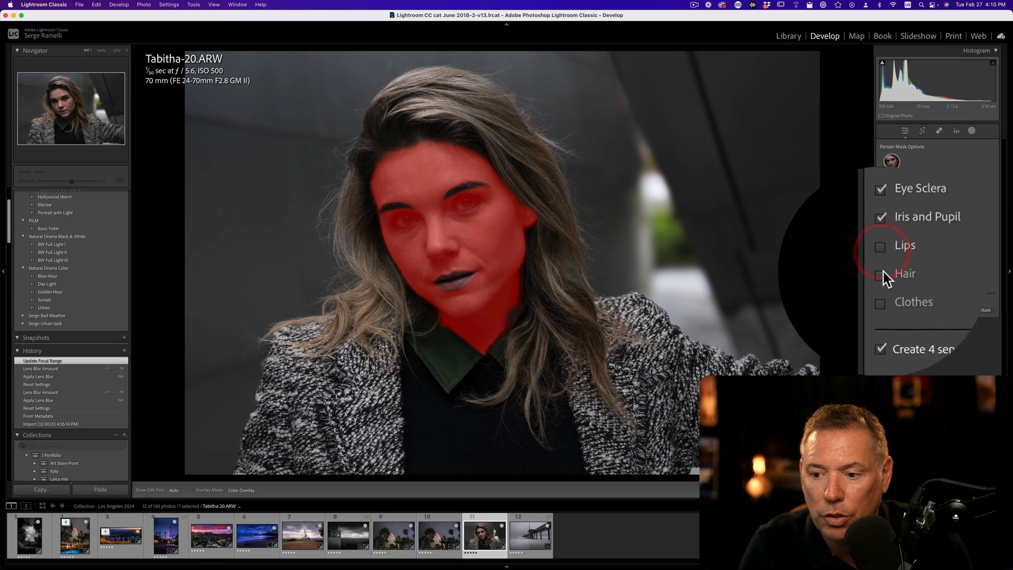
left_click(882, 273)
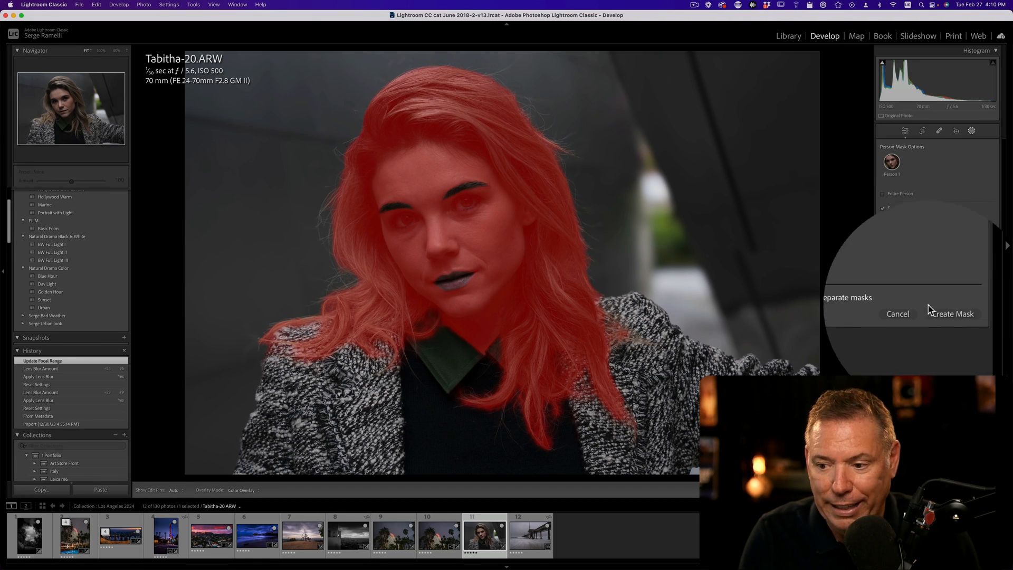
left_click(981, 311)
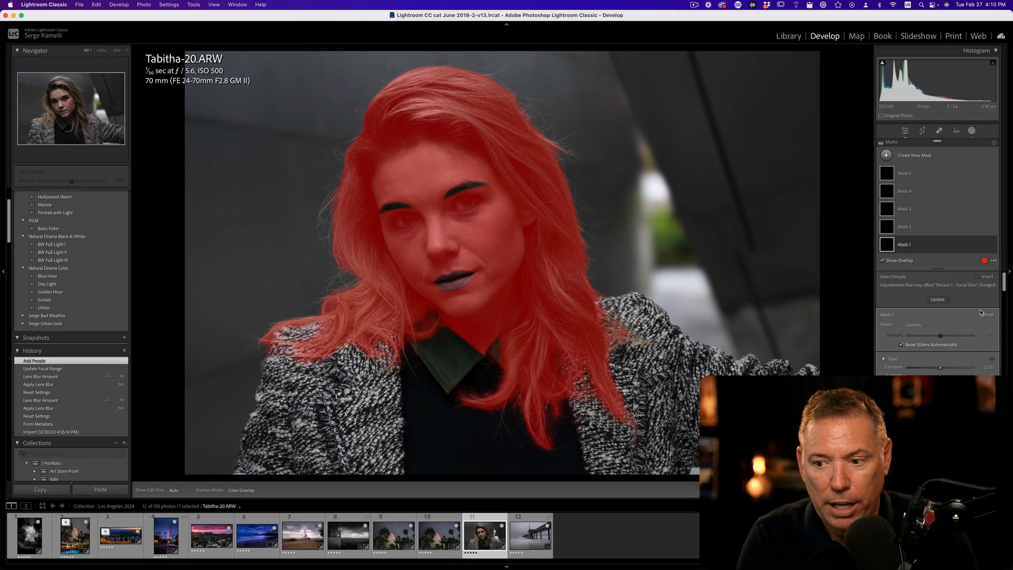
Adjust the exposure of the Facial Skin mask and soften it with Clarity at about -60.
left_click(924, 245)
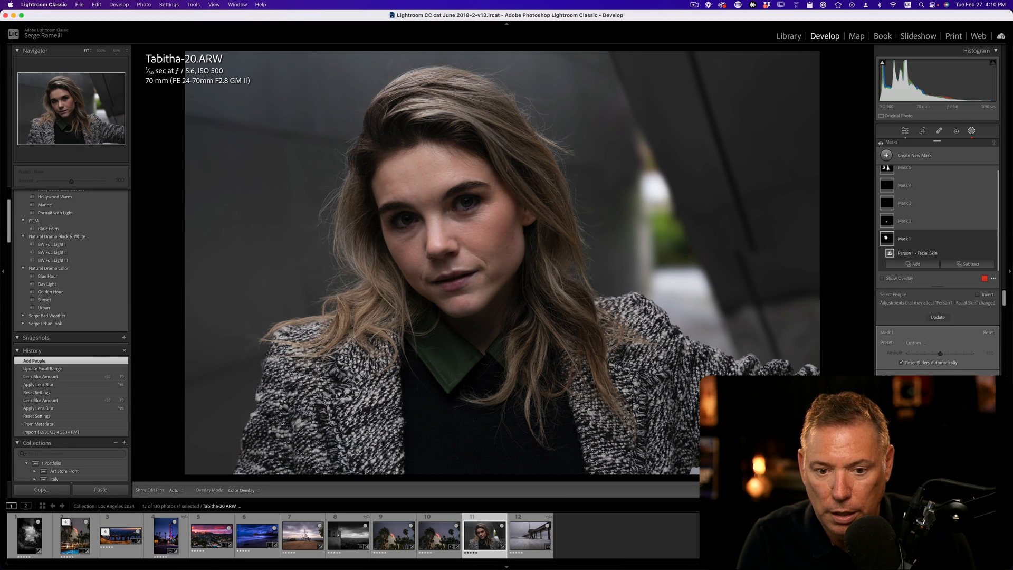
scroll(937, 337, "down", 12)
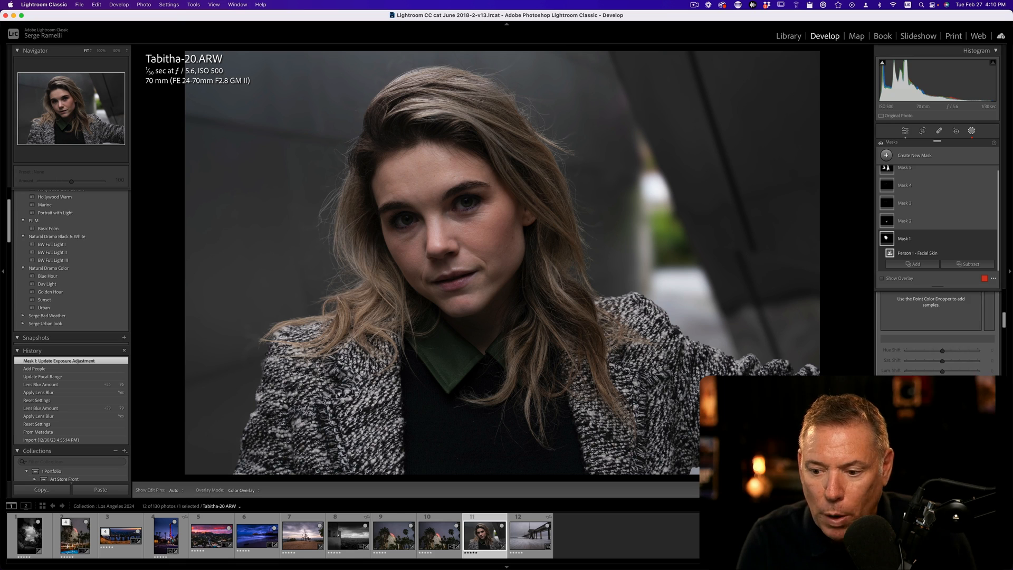
scroll(925, 346, "up", 5)
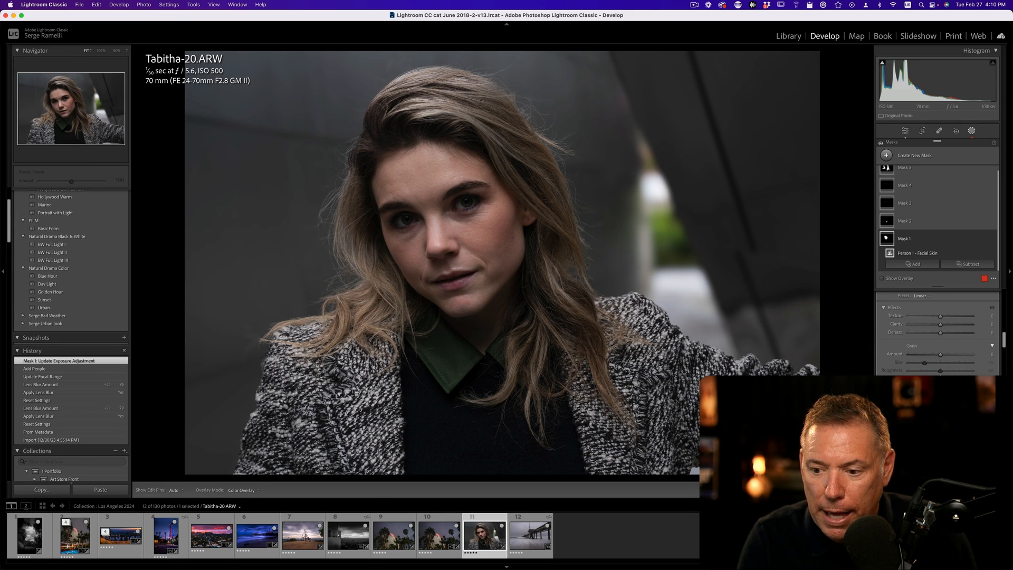
left_click(877, 344)
left_click_drag(894, 345, 881, 346)
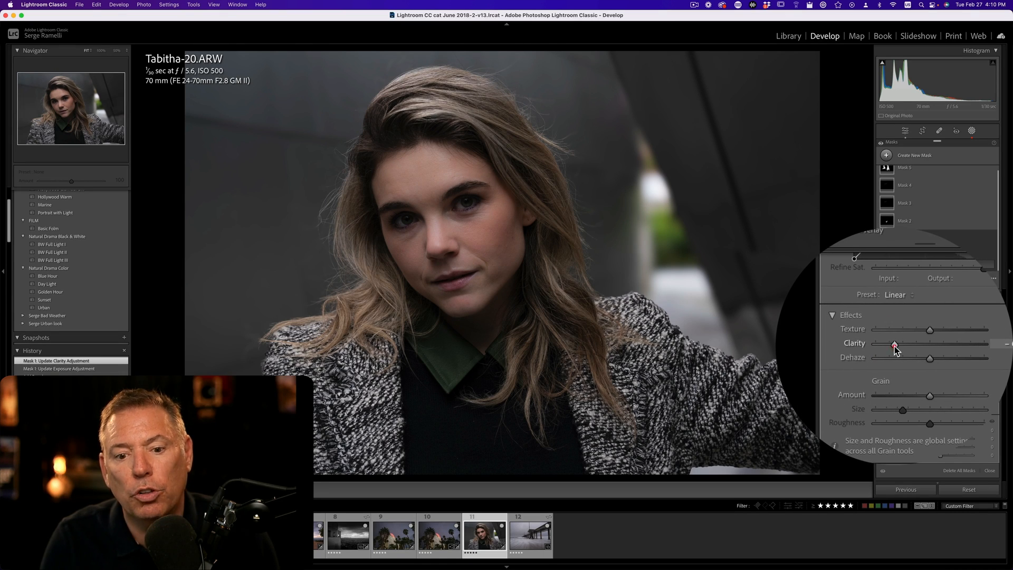
left_click(894, 346)
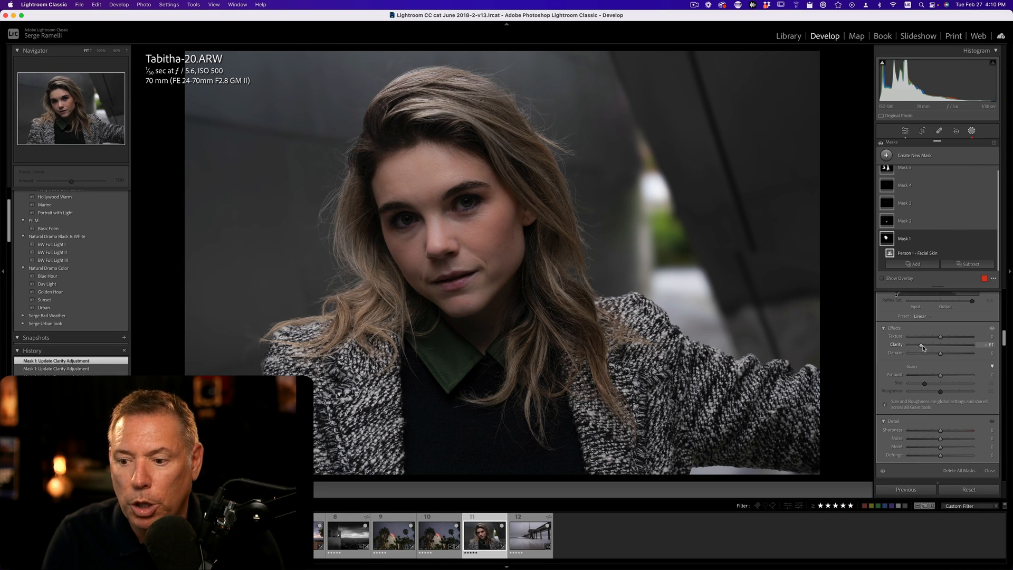
Set the Body Skin mask's Clarity to -37 and its Exposure to 0.34.
left_click(925, 225)
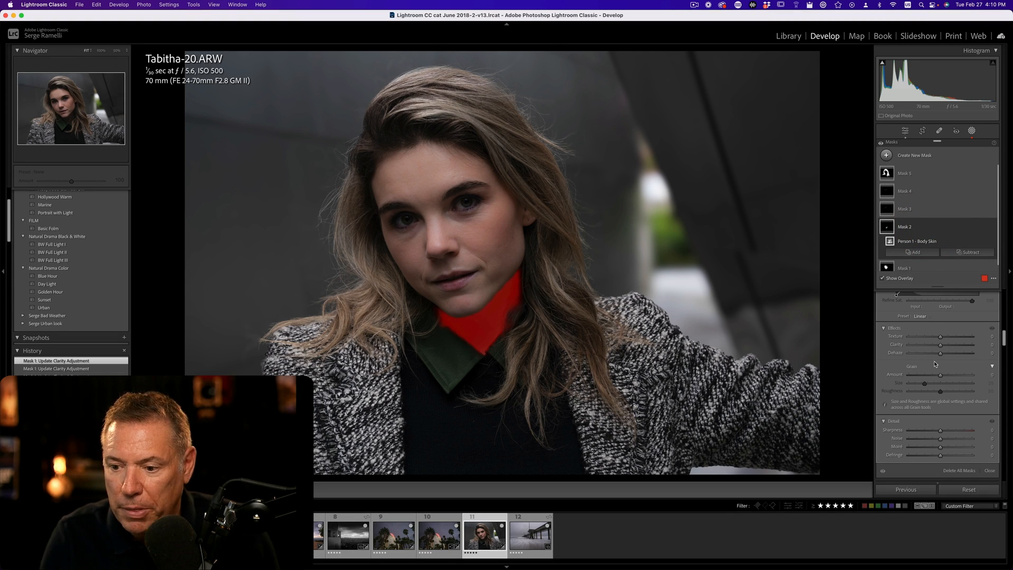
scroll(934, 364, "up", 1)
left_click(878, 355)
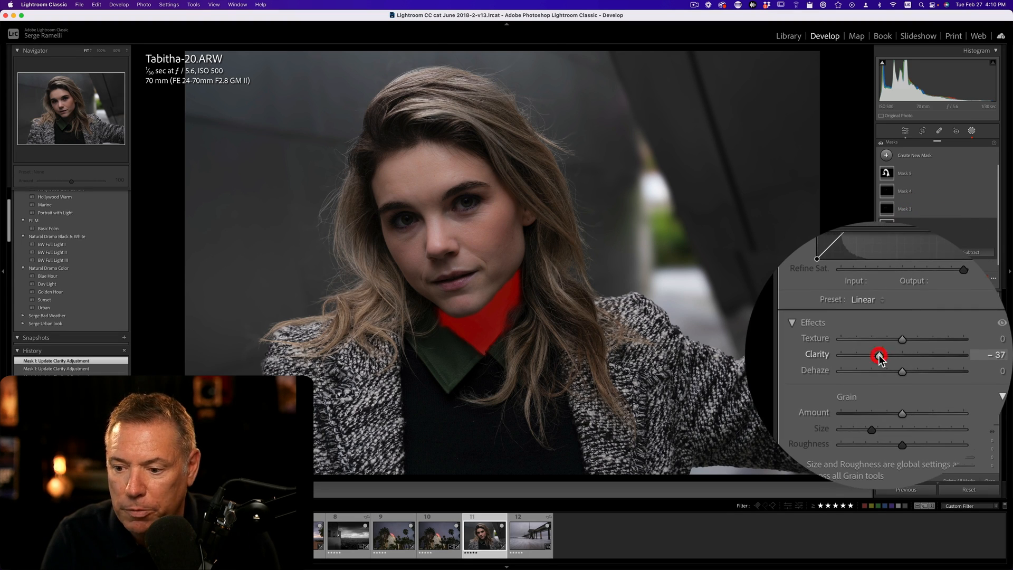
scroll(878, 355, "up", 5)
scroll(879, 386, "up", 5)
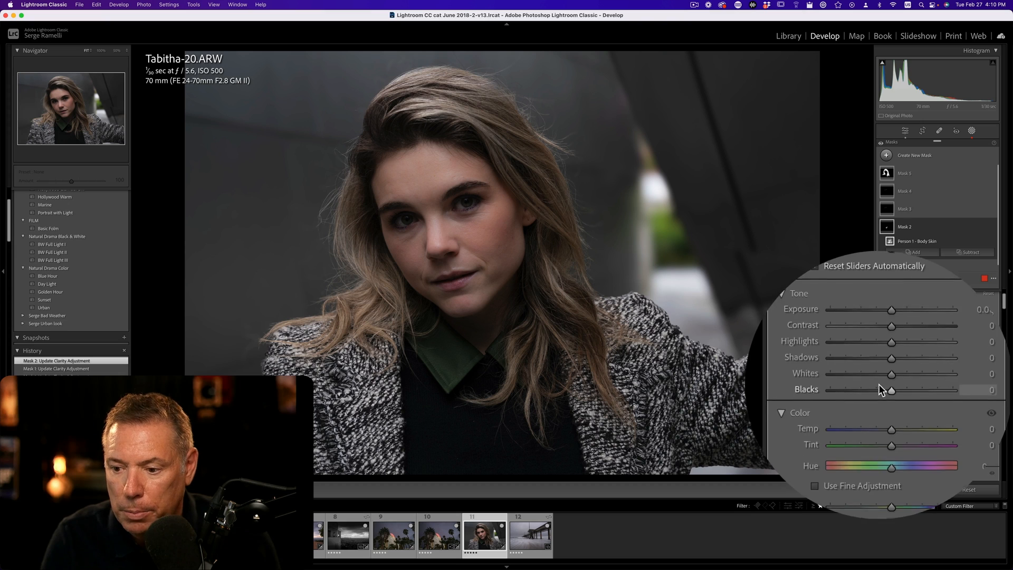
left_click_drag(939, 346, 943, 346)
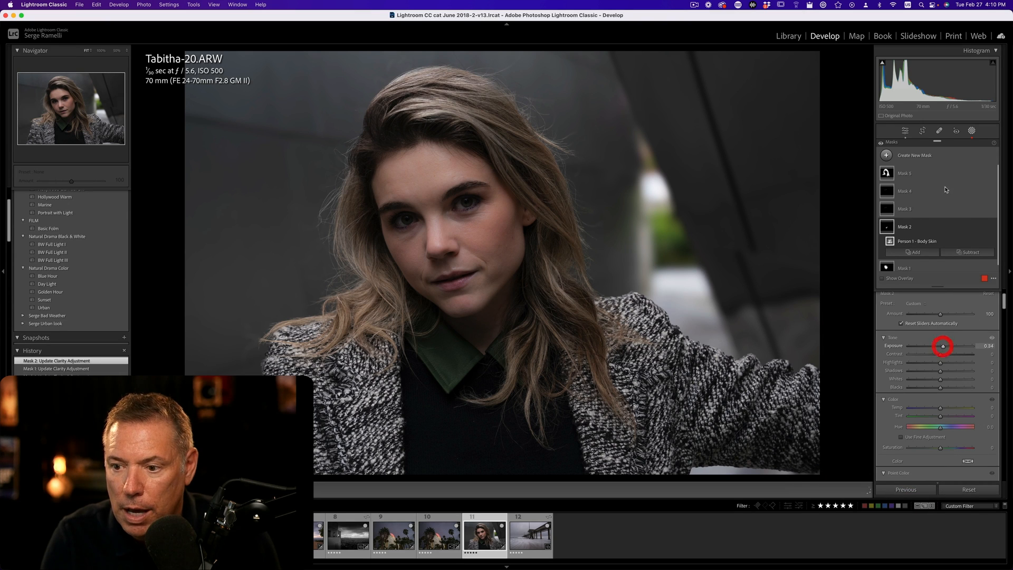
Brighten the eyes by setting Exposure to 0.52 on the Eye Sclera mask and 0.79 on the Iris and Pupil mask.
left_click(937, 209)
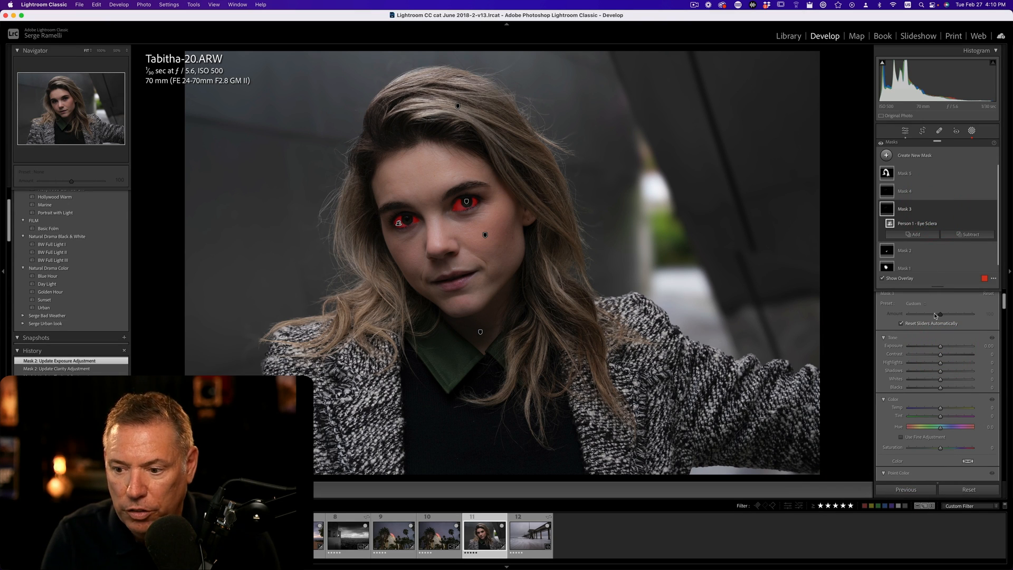
left_click_drag(941, 348, 942, 347)
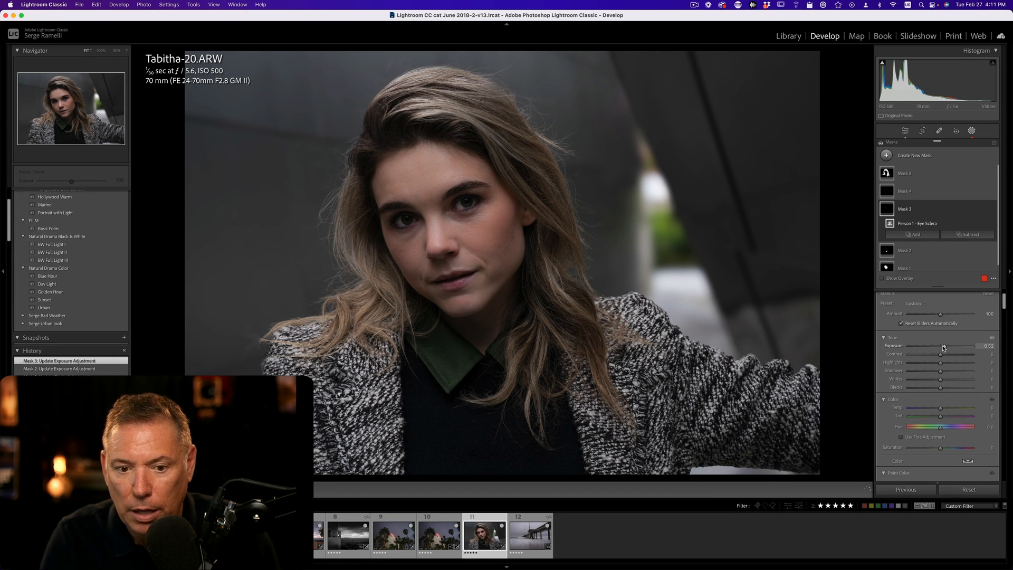
left_click(917, 189)
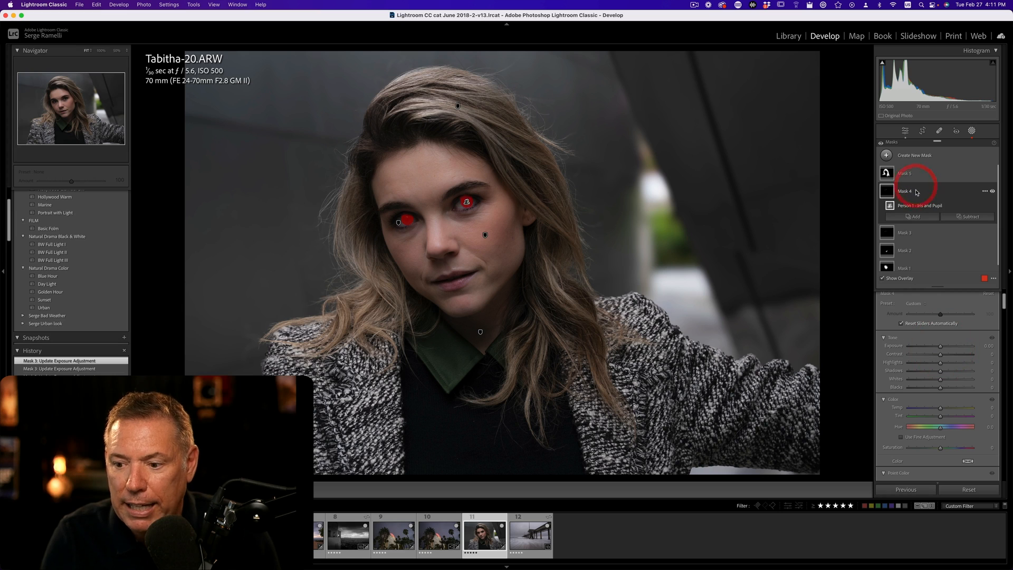
left_click_drag(941, 347, 878, 348)
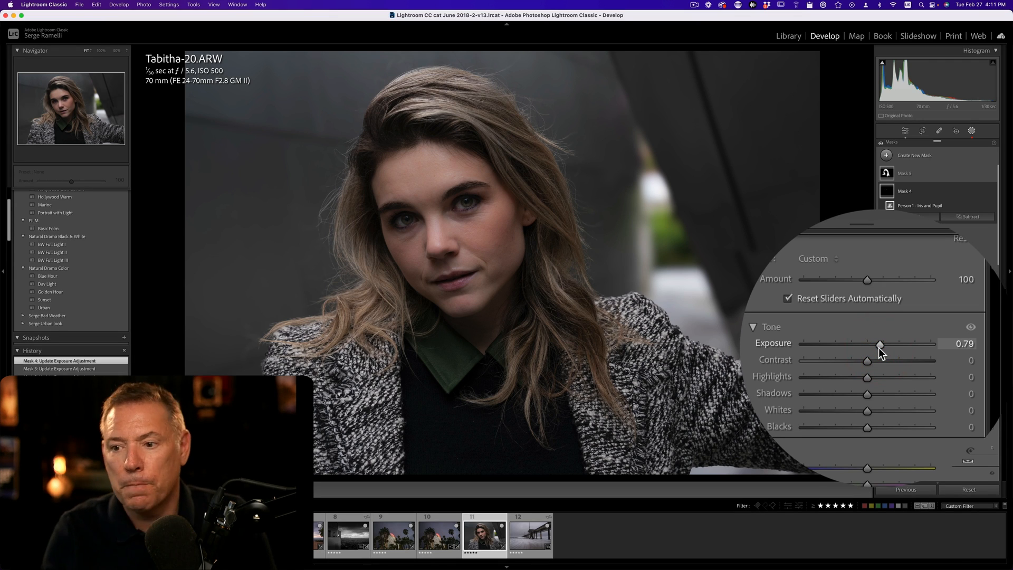
Set the Hair mask's Exposure to 0.33 and toggle all masks to compare the portrait before and after.
left_click(927, 177)
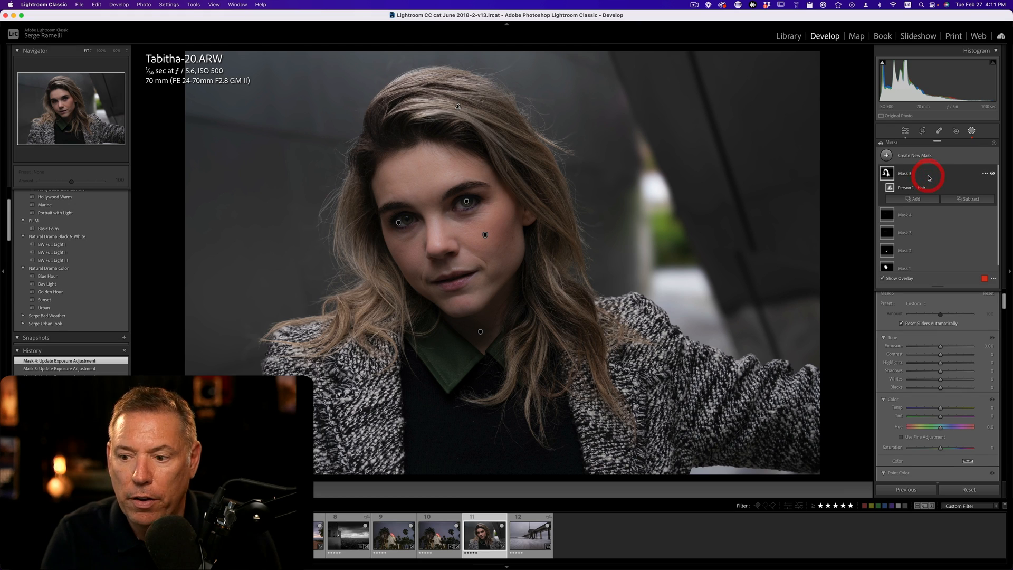
key("o")
left_click_drag(941, 348, 888, 345)
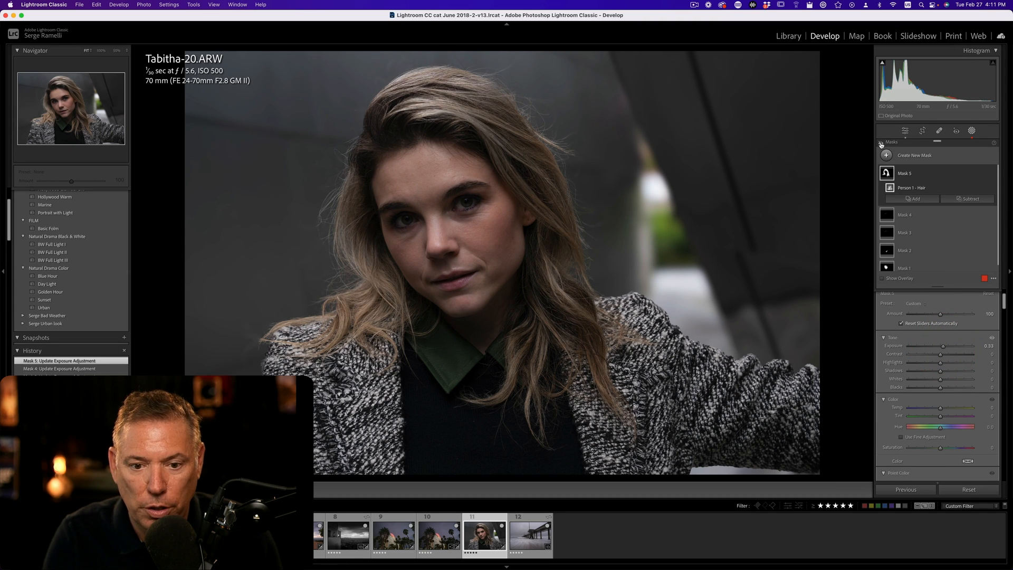
left_click(880, 144)
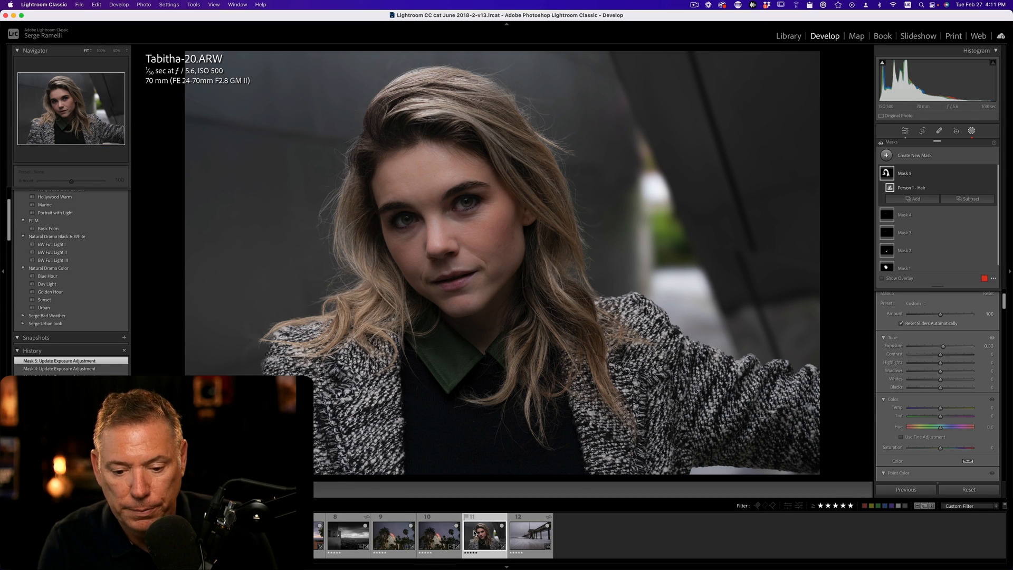
Synchronize all settings, including the five masks, from the edited portrait to portraits 259, 260 and 261, and review the synced photos.
key("e")
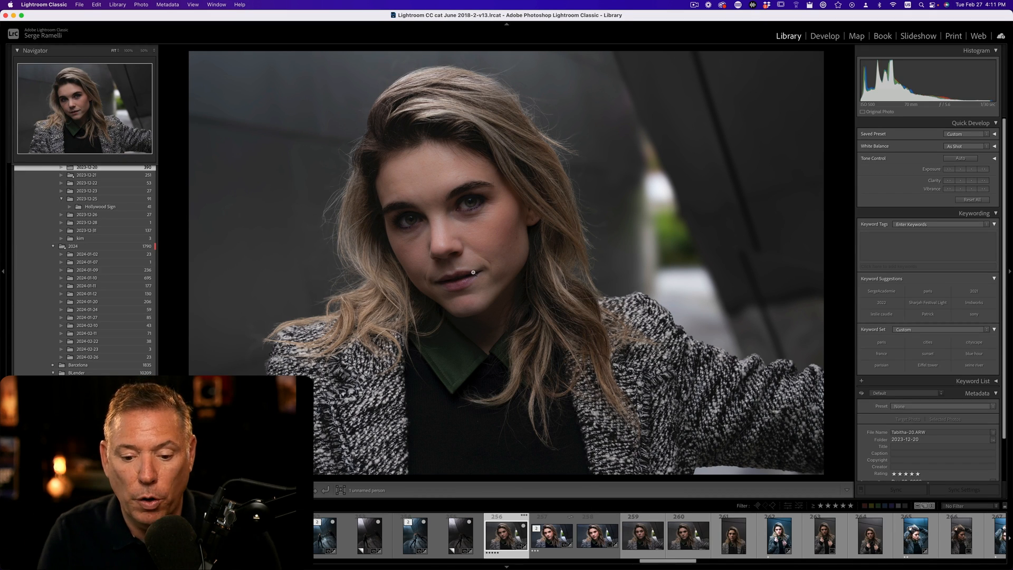
left_click(642, 535, "super")
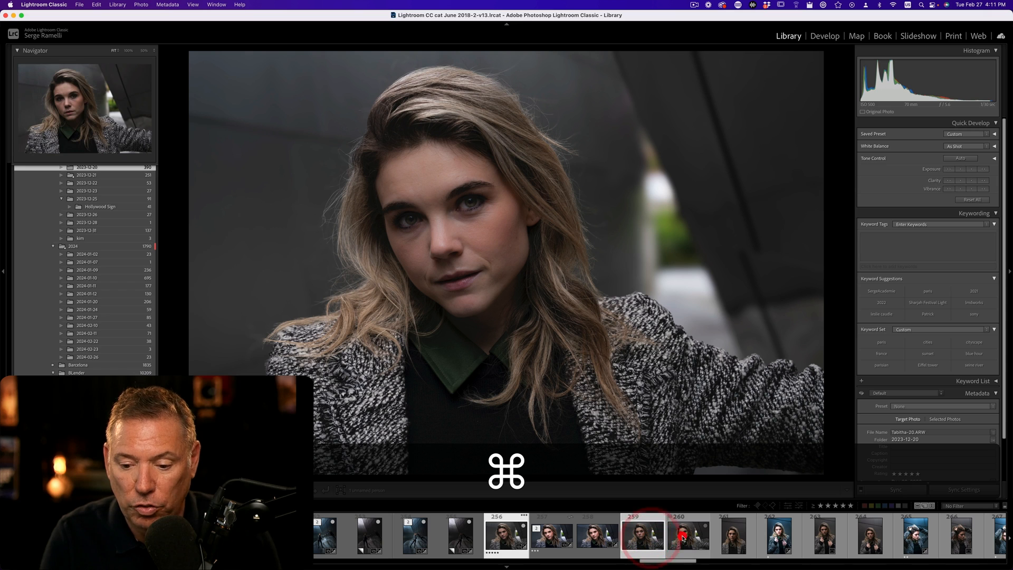
left_click(687, 535, "super")
left_click(730, 538, "super")
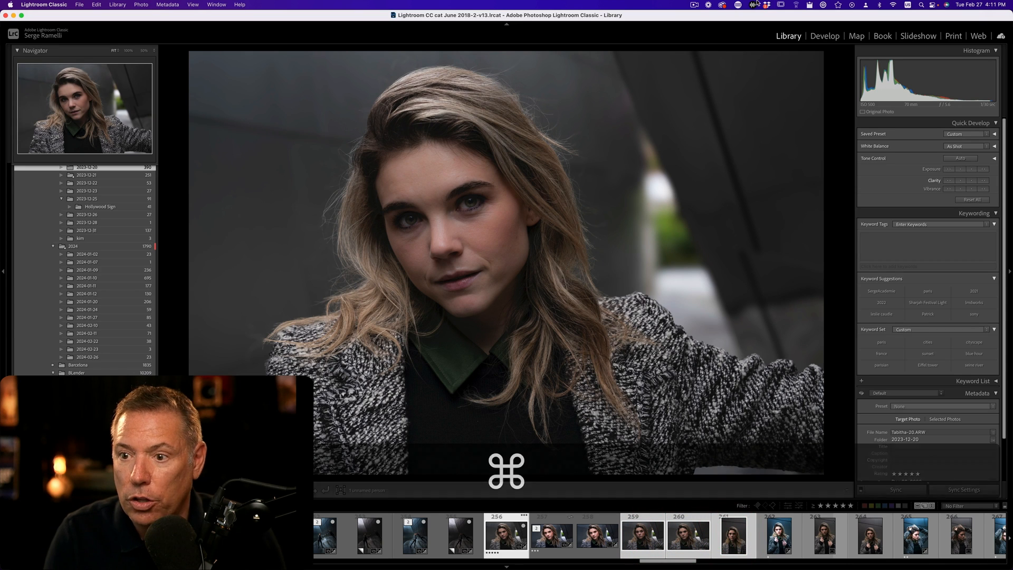
left_click(824, 36)
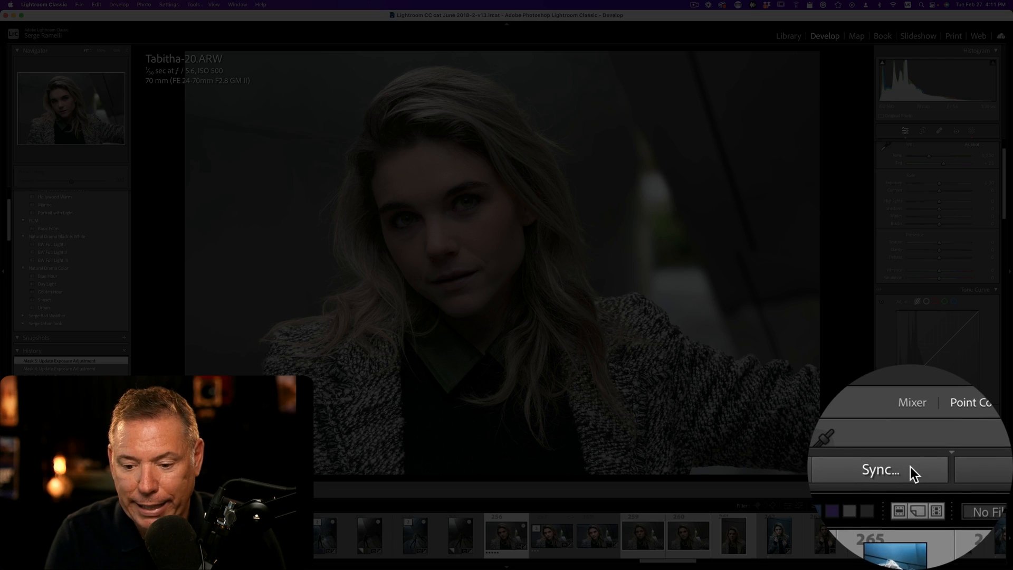
left_click(917, 489)
left_click(335, 262)
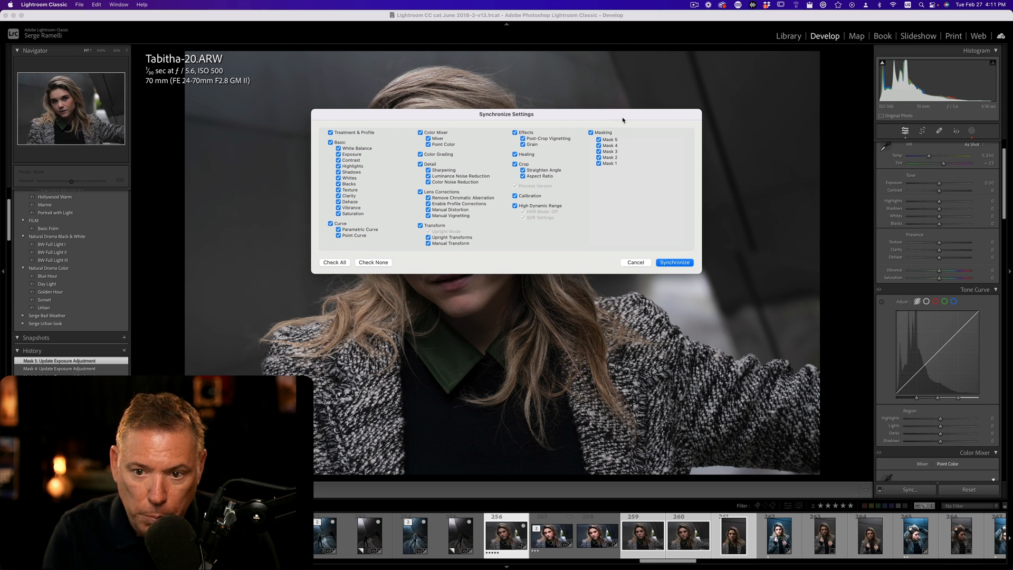
left_click(663, 263)
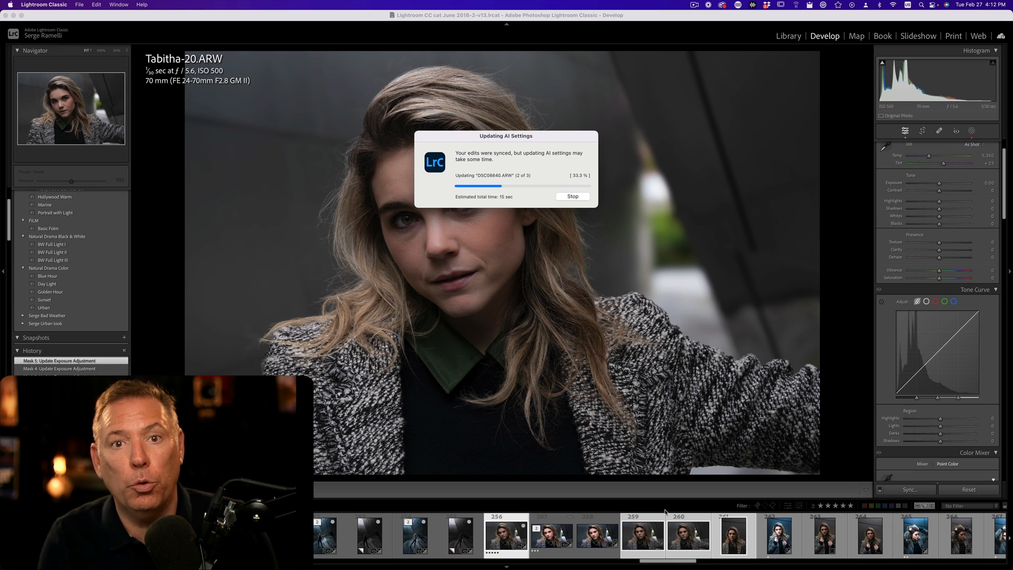
left_click(694, 520)
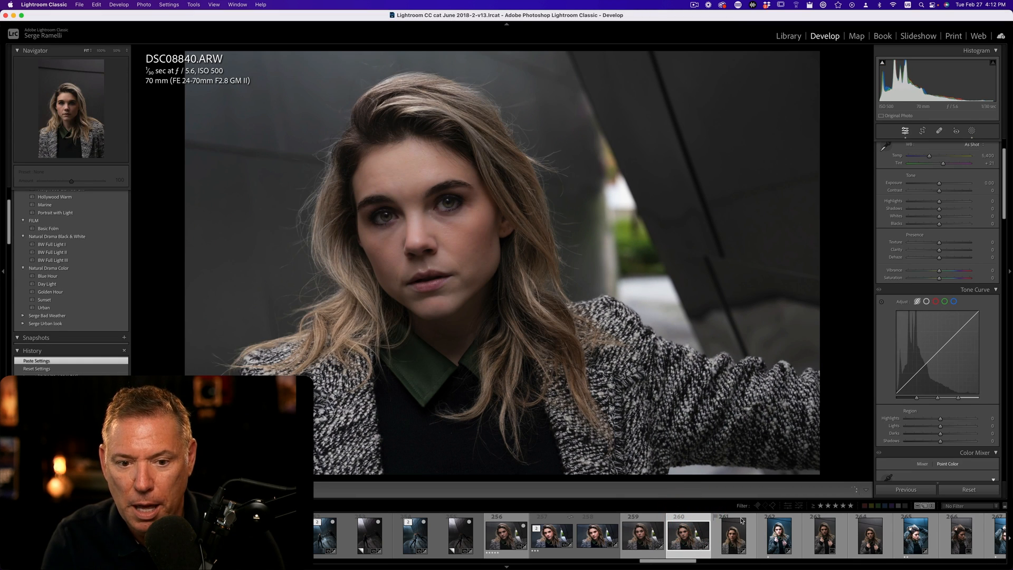
left_click(739, 518)
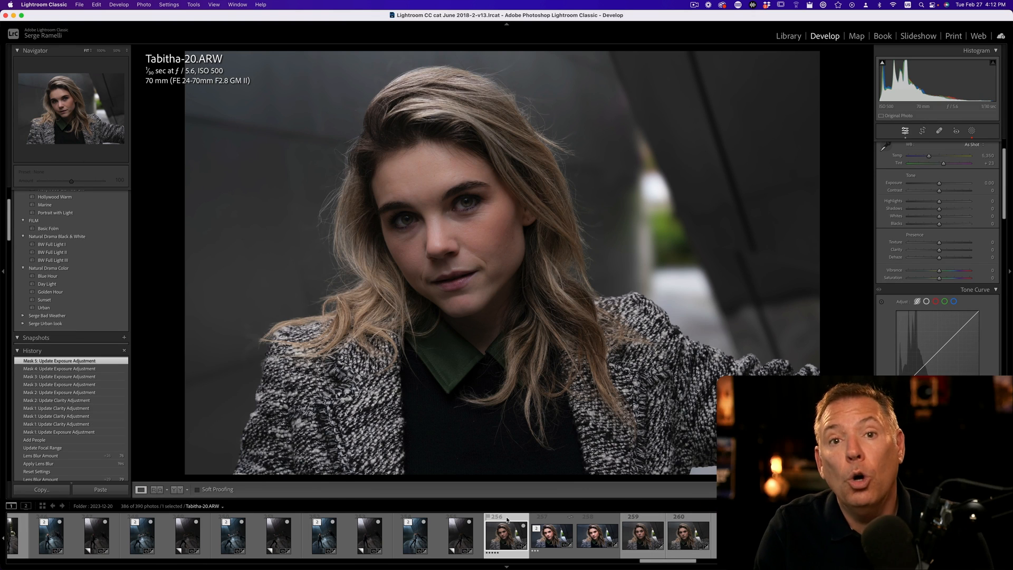
Open the original edited portrait, photo 256, in Adobe Photoshop 2024 for further editing.
right_click(506, 518)
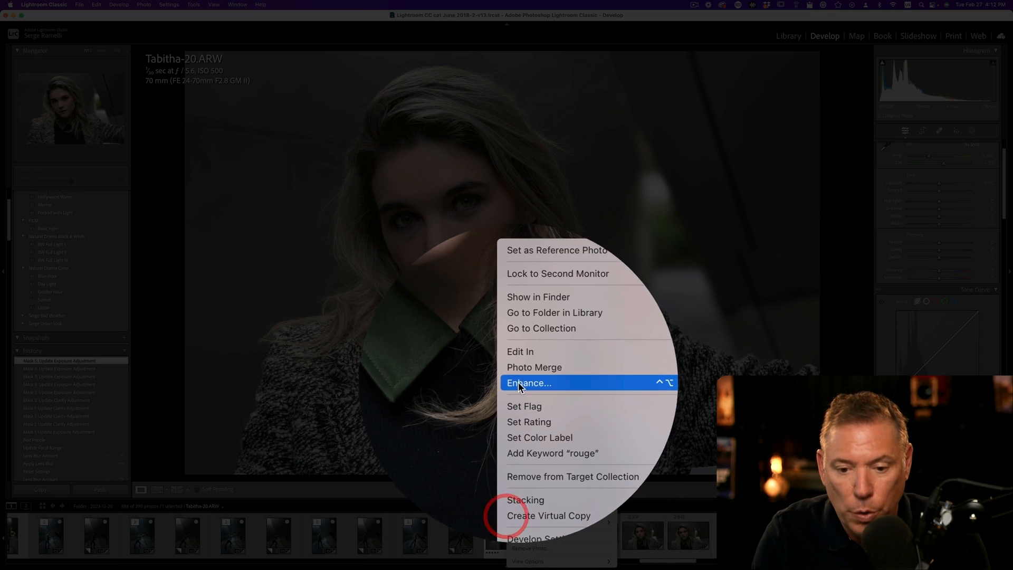
mouse_move(527, 364)
left_click(662, 367)
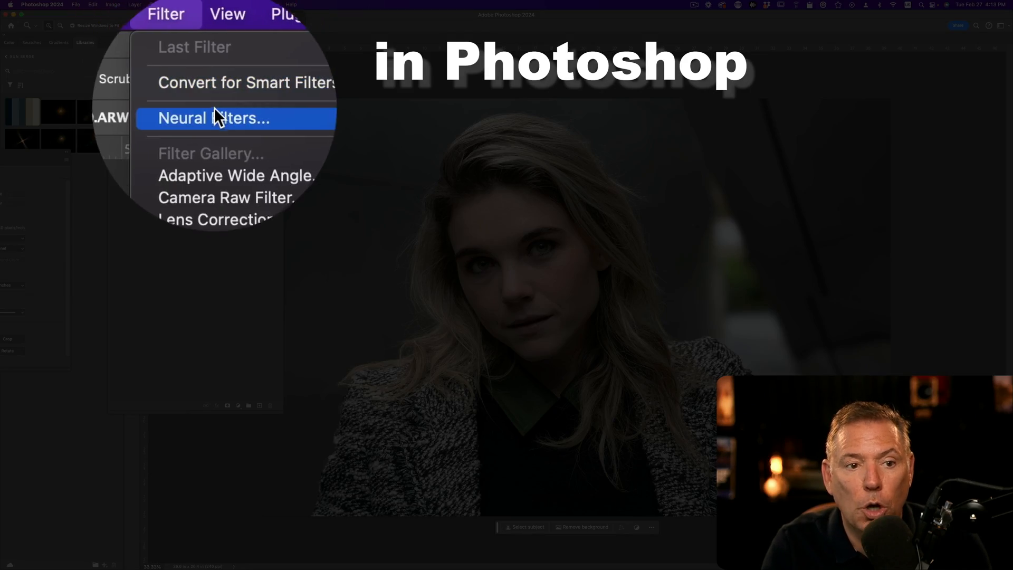
Apply the Skin Smoothing neural filter to the face and save the portrait back to Lightroom Classic.
left_click(214, 38)
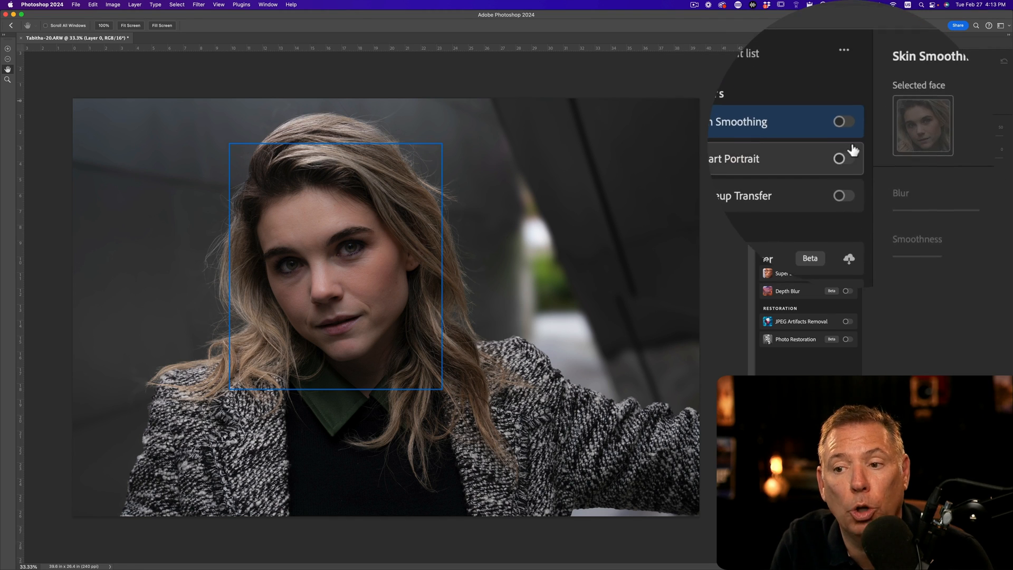
left_click(846, 120)
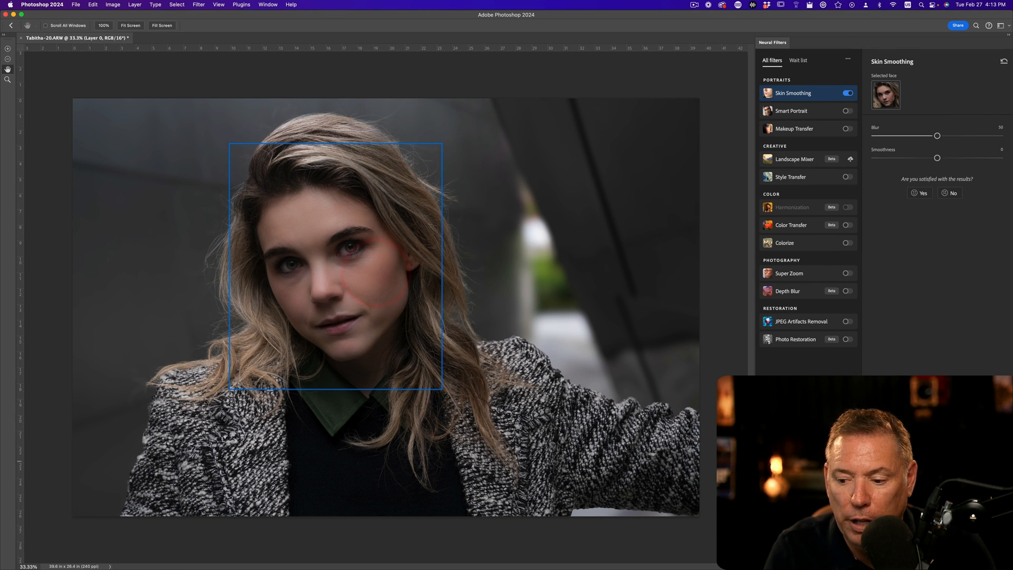
left_click(991, 559)
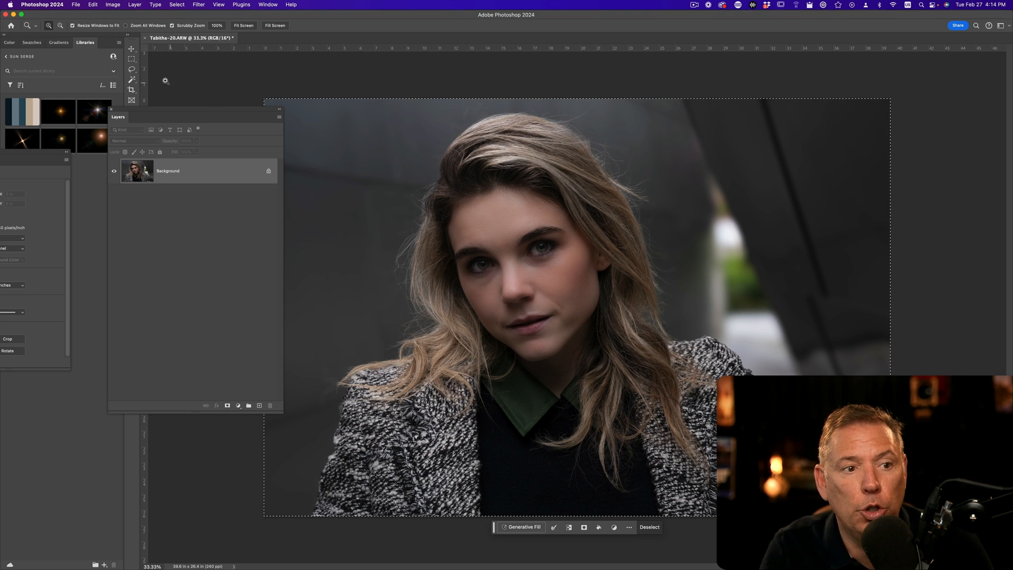
left_click(75, 4)
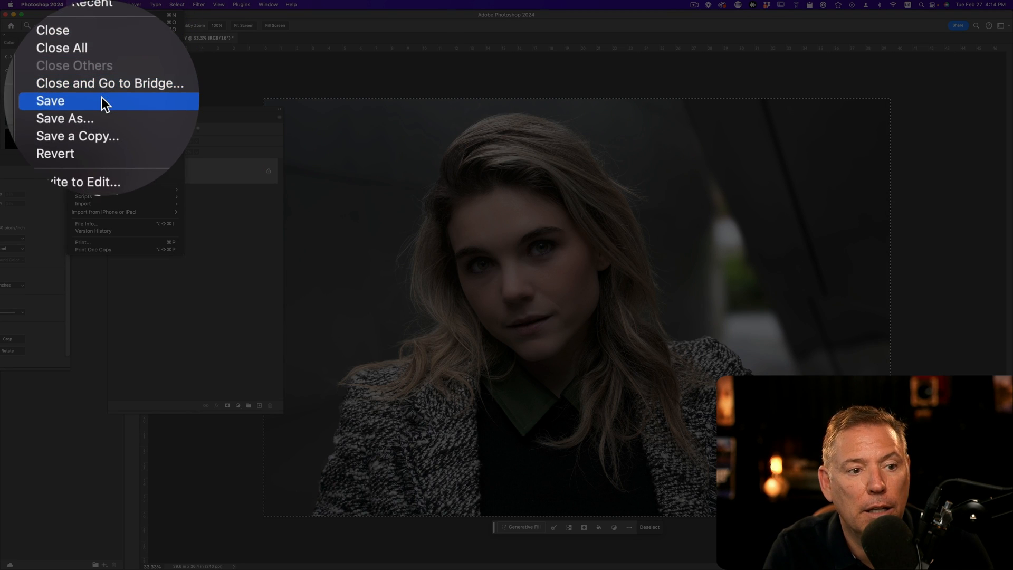
left_click(101, 99)
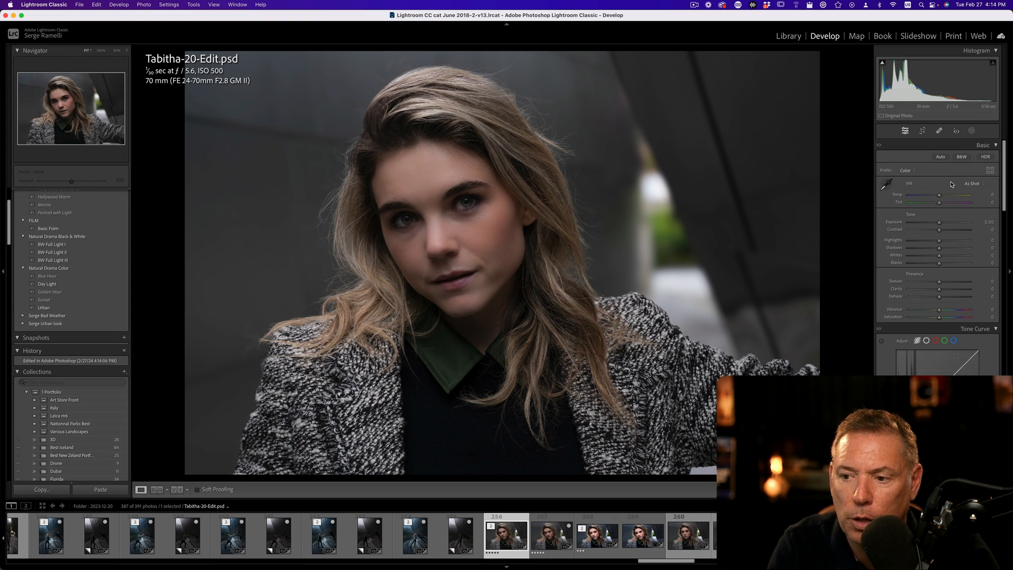
Add an inverted radial gradient around the face, with Exposure at -0.44 and Temp at -33 for the surroundings.
left_click(972, 131)
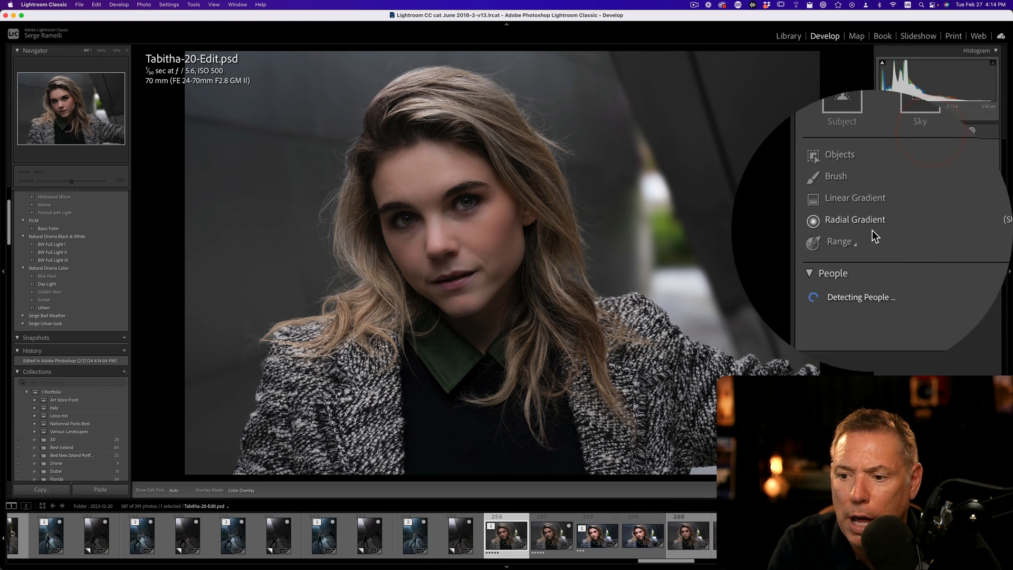
left_click(909, 222)
left_click_drag(431, 226, 615, 401)
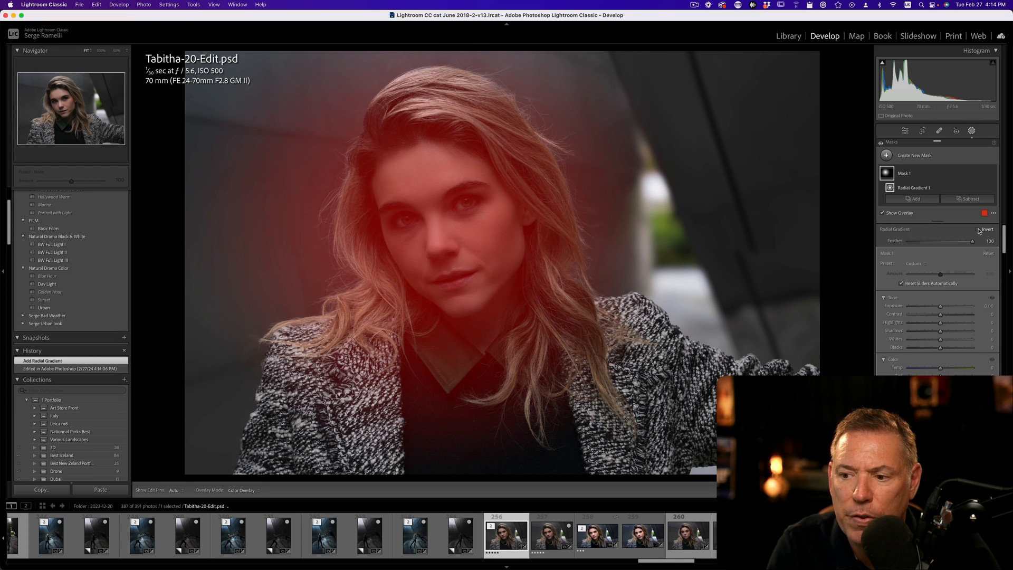
left_click(978, 230)
left_click_drag(940, 307, 936, 306)
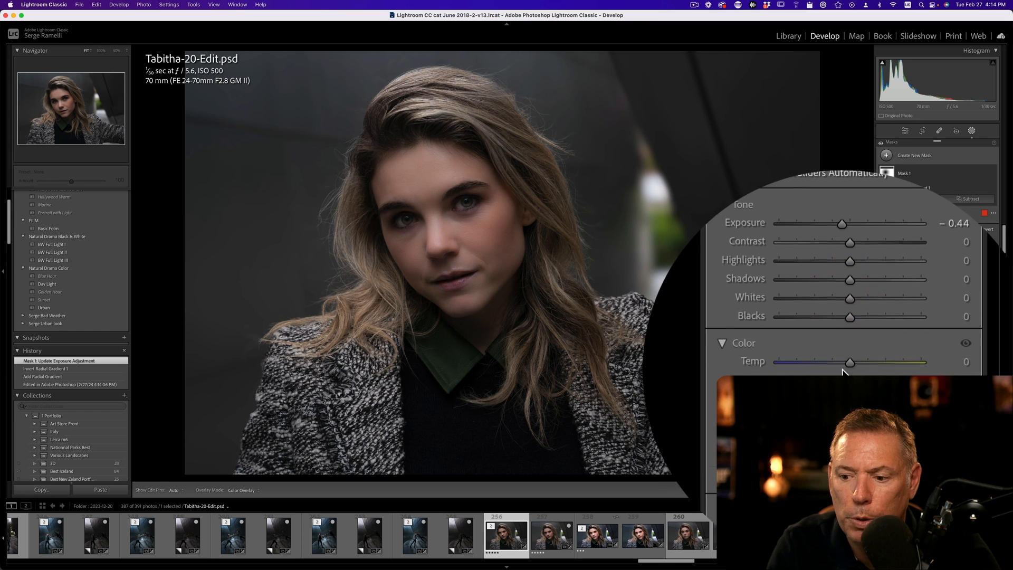
left_click_drag(840, 369, 825, 369)
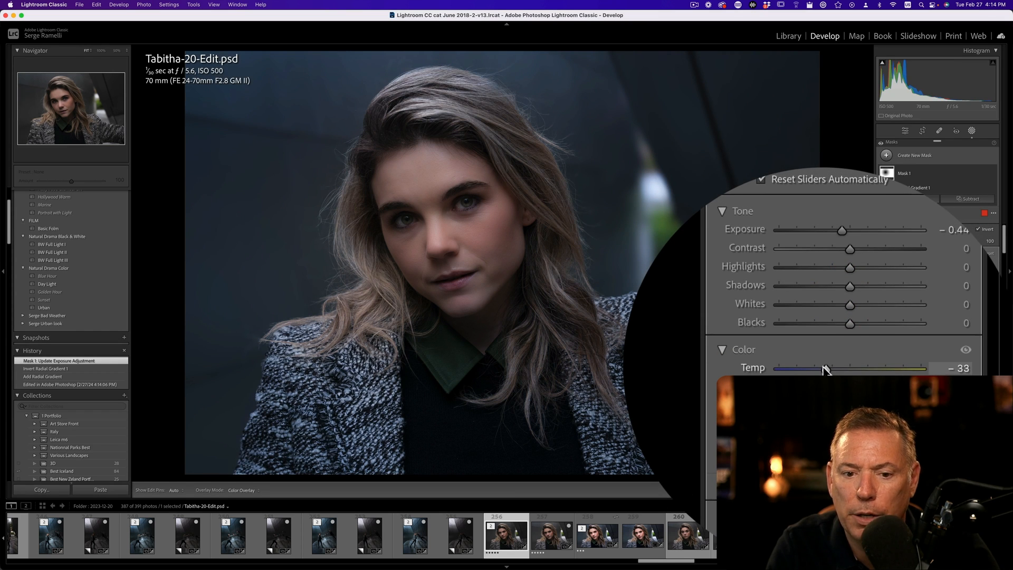
Set the portrait's overall Contrast to +23 and Exposure to +0.35.
left_click(812, 201)
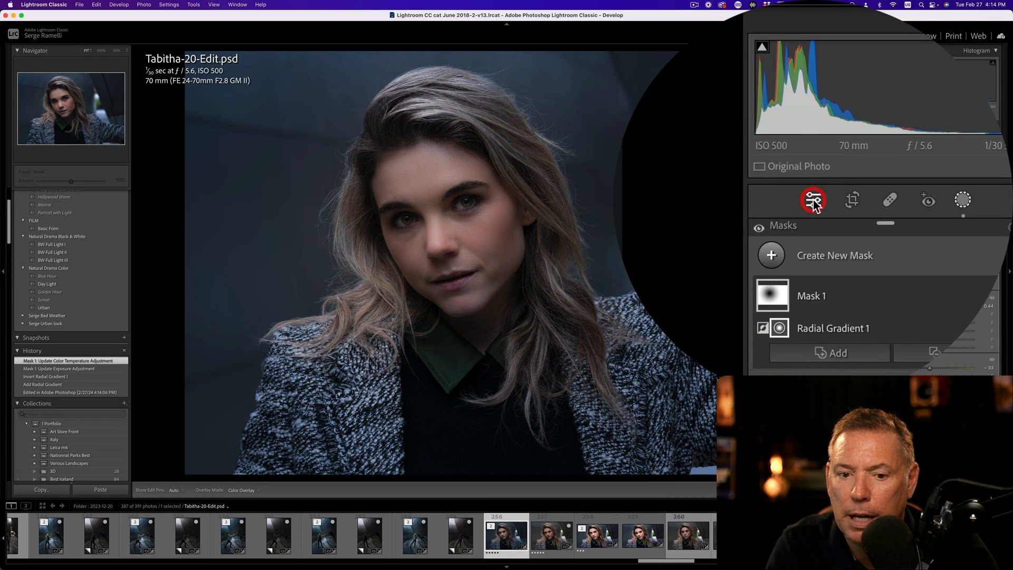
left_click_drag(858, 228, 875, 230)
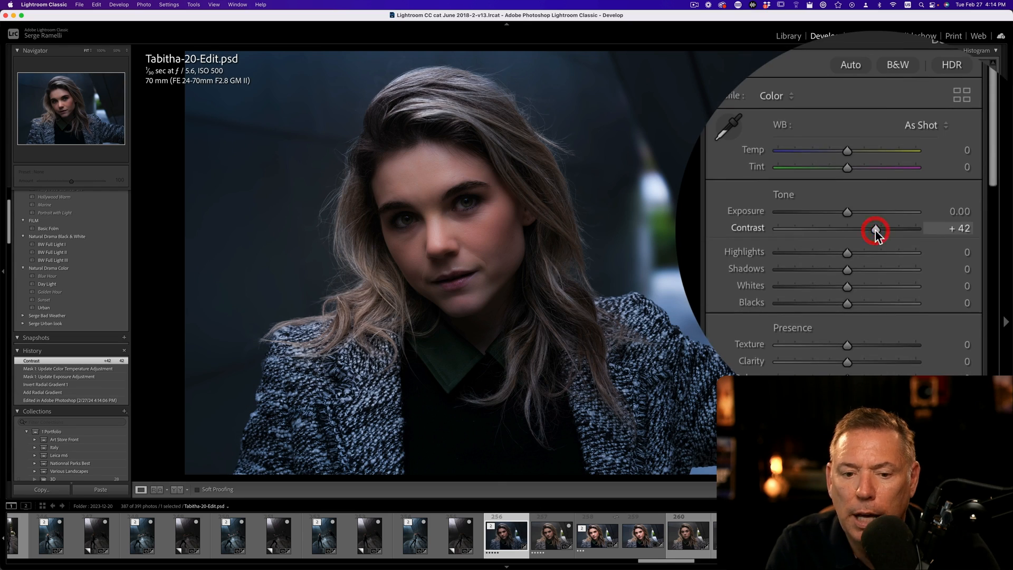
left_click_drag(947, 233, 942, 226)
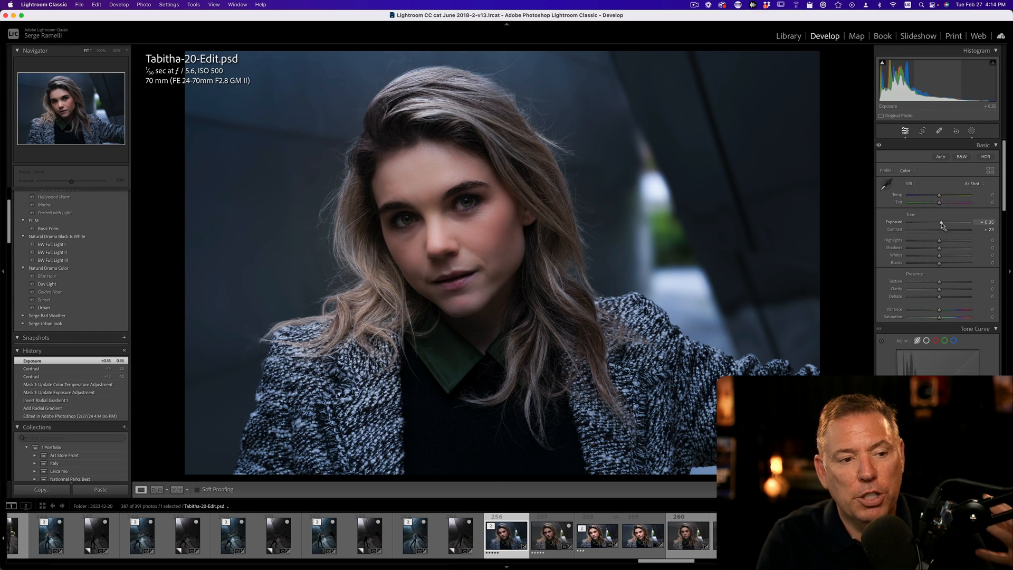
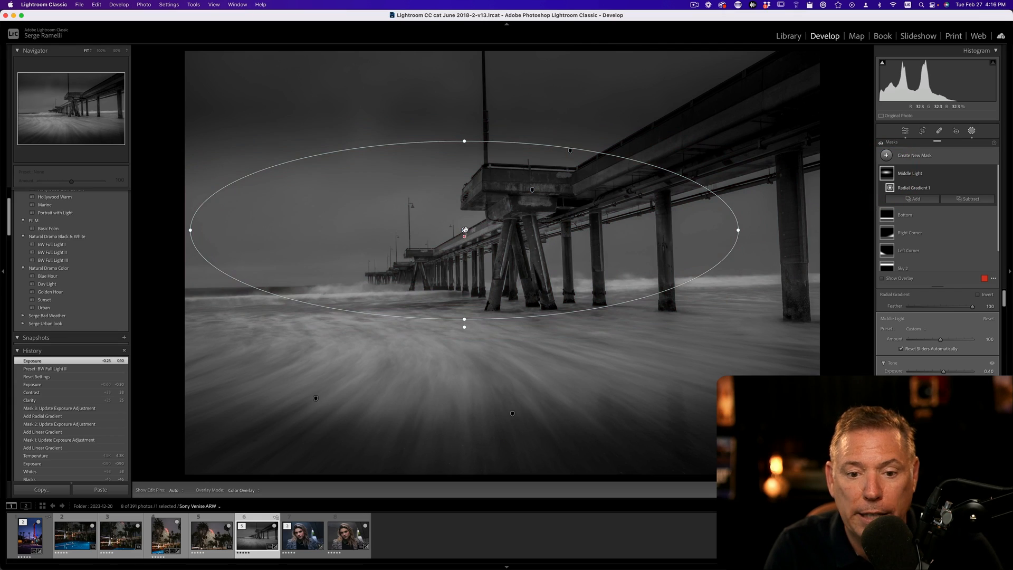
Move the Middle Light radial gradient left over the far end of the pier and set its Exposure to 1.27.
left_click_drag(468, 234, 429, 233)
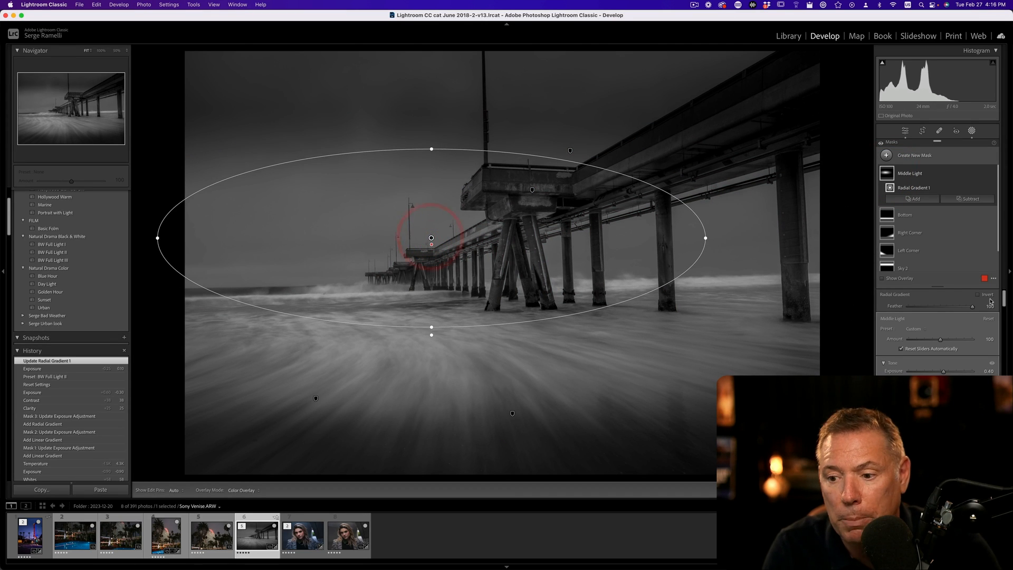
left_click_drag(952, 372, 951, 372)
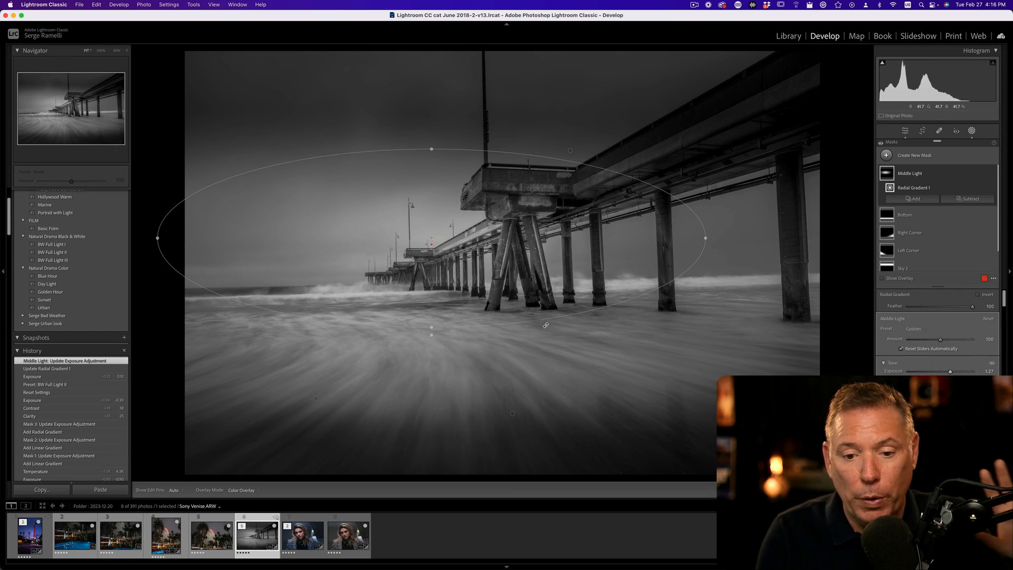
left_click(430, 239)
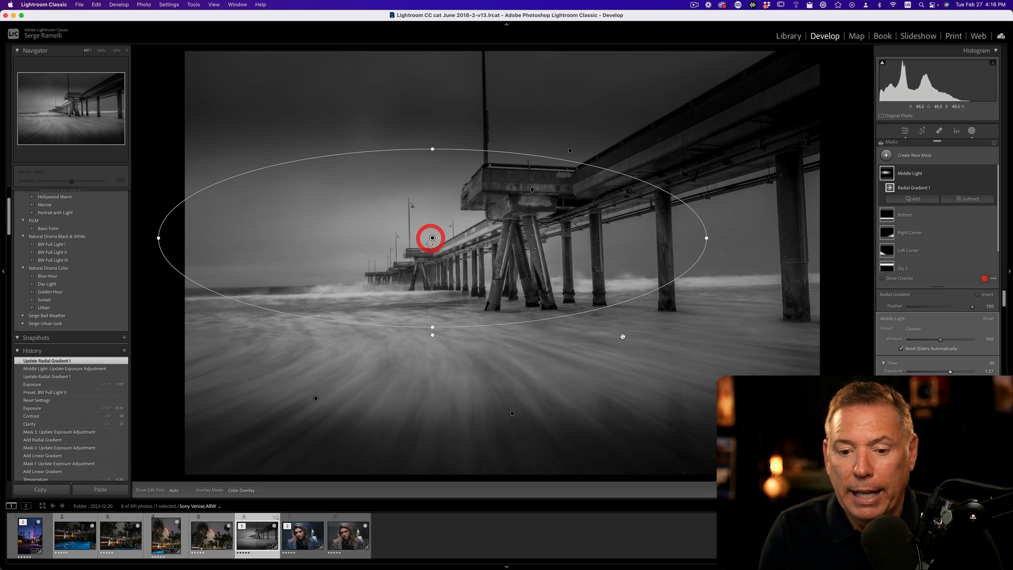
Shift the Left Corner and Bottom linear gradients toward the photo's lower edge and reposition the Right Corner gradient.
left_click(316, 399)
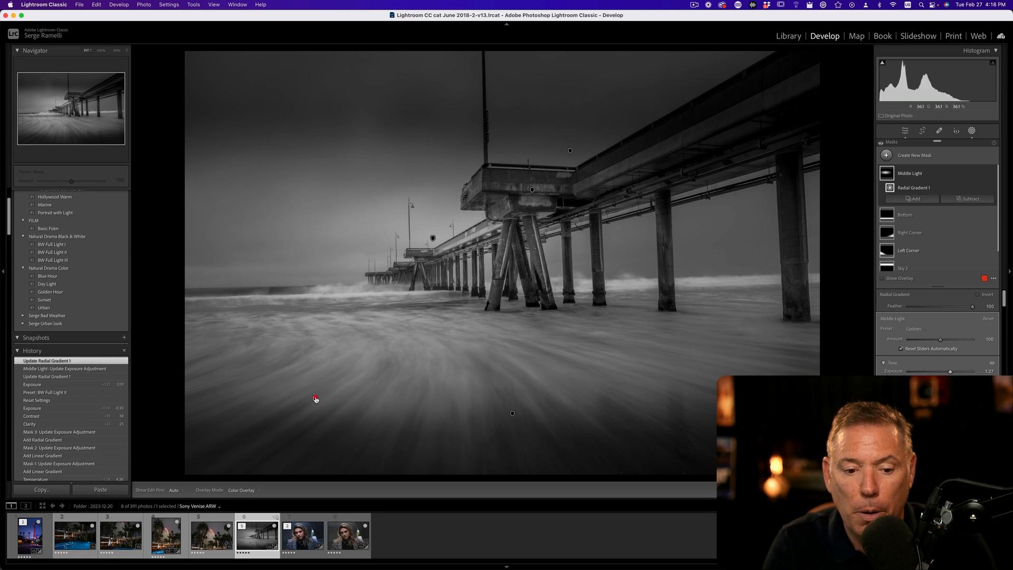
left_click_drag(316, 399, 277, 433)
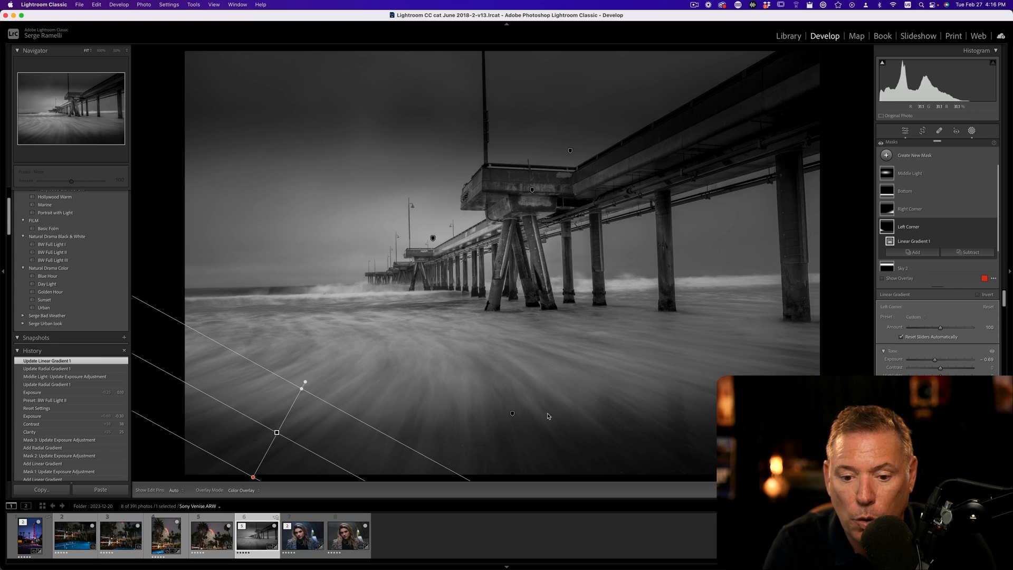
left_click_drag(513, 414, 520, 465)
left_click(730, 373)
left_click_drag(730, 373, 754, 347)
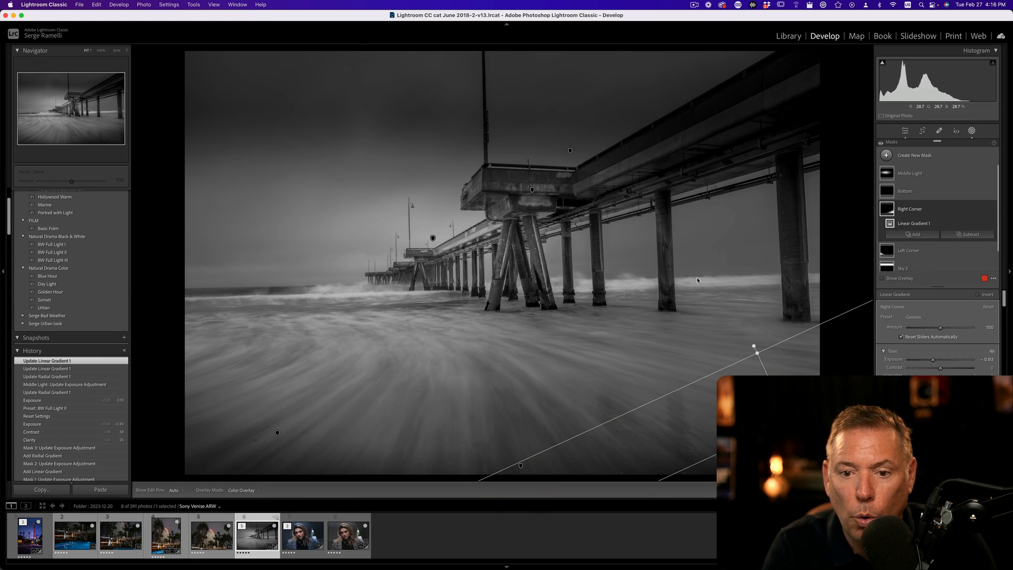
scroll(961, 213, "down", 1)
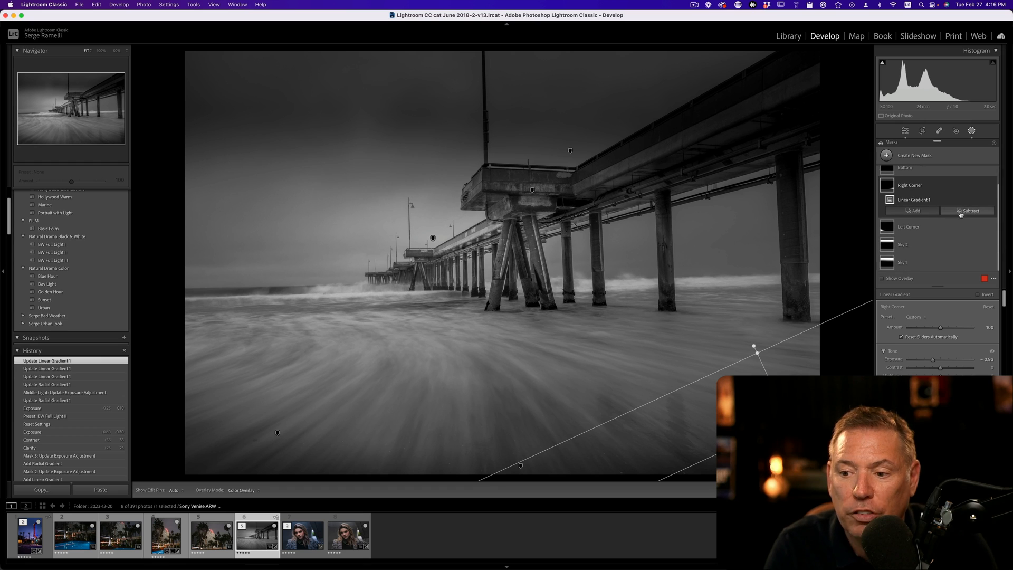
Move the Sky 2 linear gradient up and left, and the Sky 1 gradient left to the pier head.
left_click(570, 152)
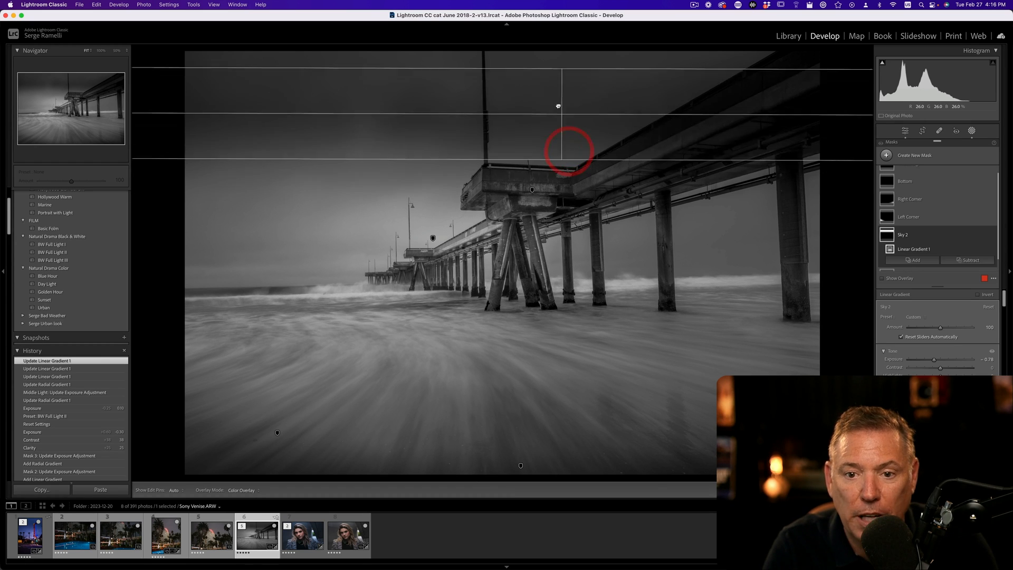
left_click(530, 189)
left_click_drag(527, 187, 468, 185)
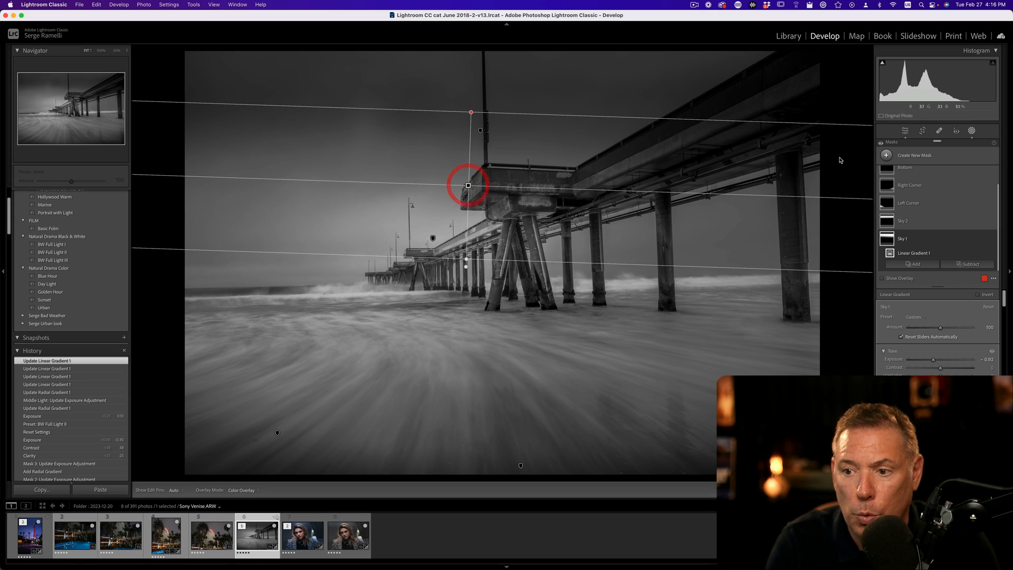
Set the pier photo's overall Exposure to -0.65 and Whites to +49.
left_click(904, 131)
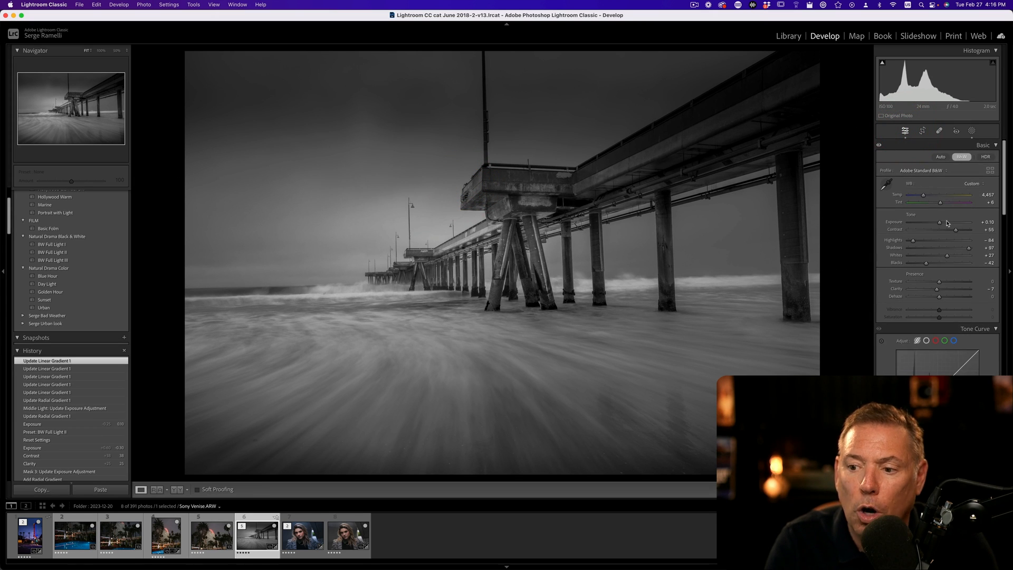
left_click_drag(940, 223, 936, 222)
left_click_drag(947, 256, 953, 258)
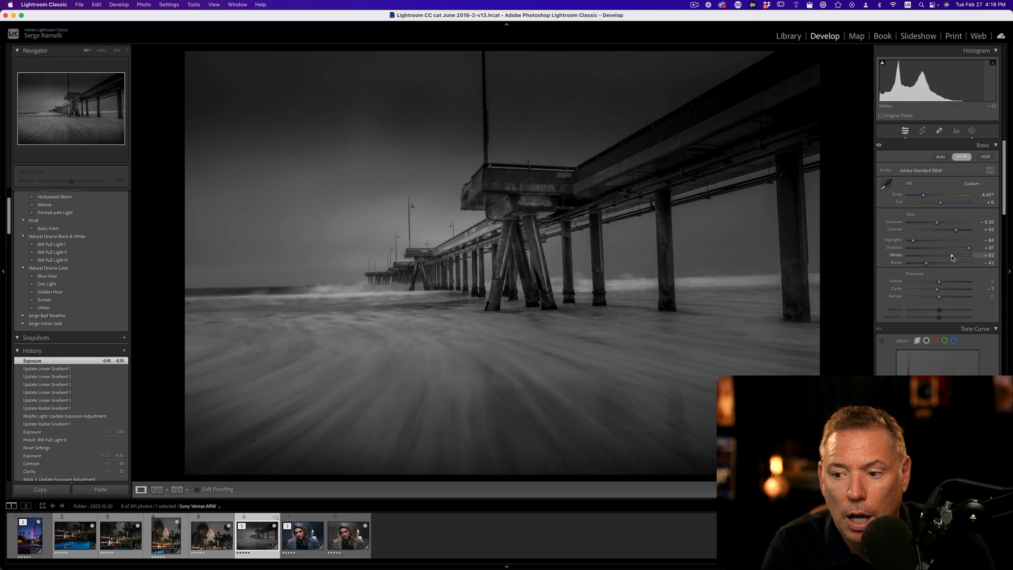
left_click_drag(936, 222, 936, 225)
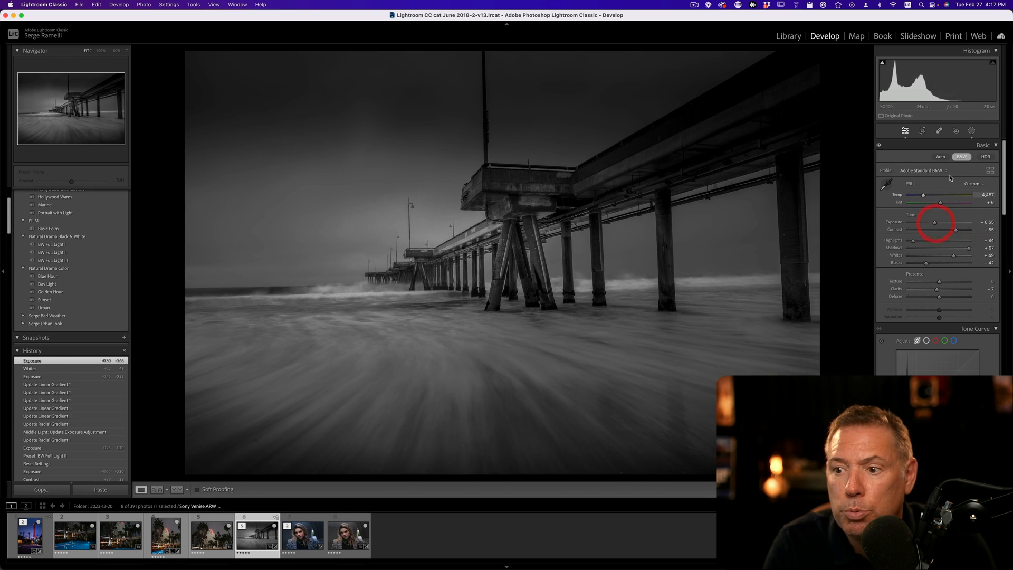
Raise the pier photo's white balance Temp to 5,504.
left_click(971, 130)
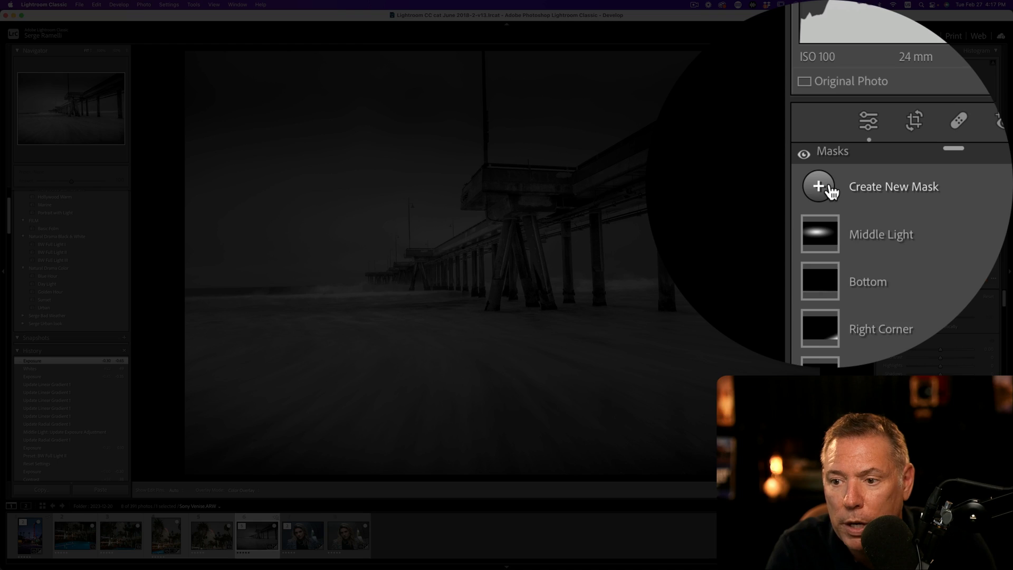
left_click(889, 156)
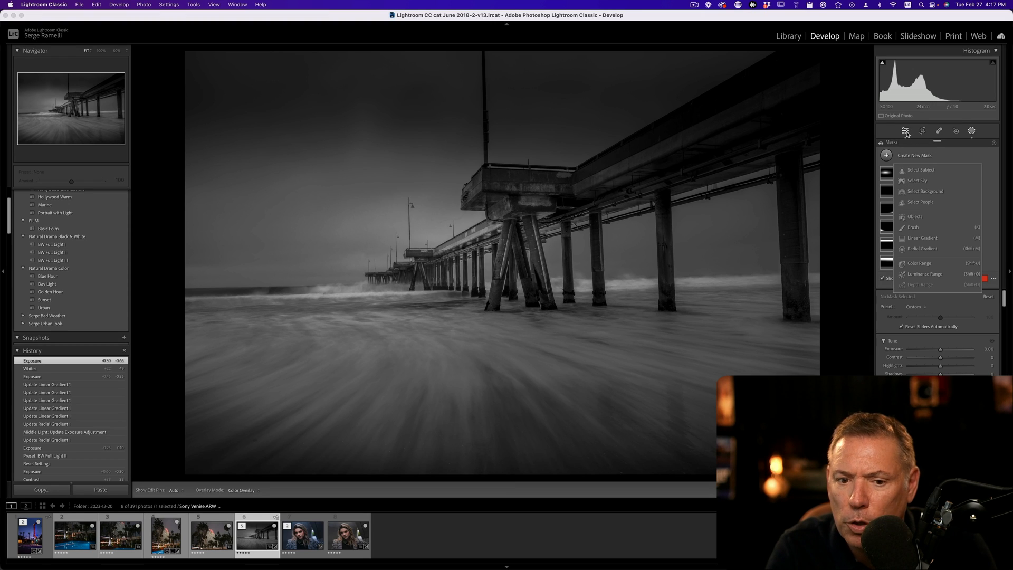
left_click(906, 132)
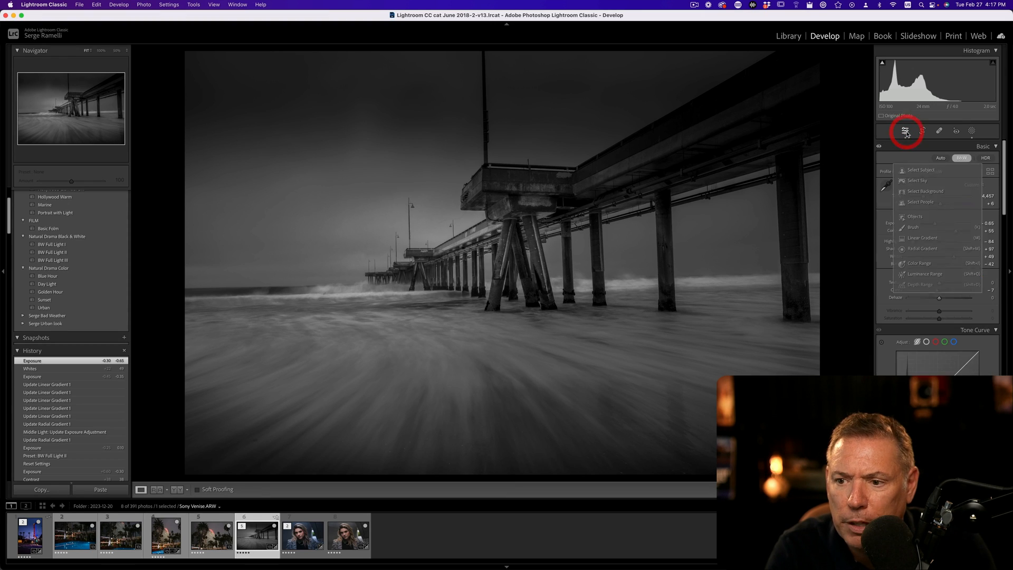
left_click_drag(927, 197, 929, 196)
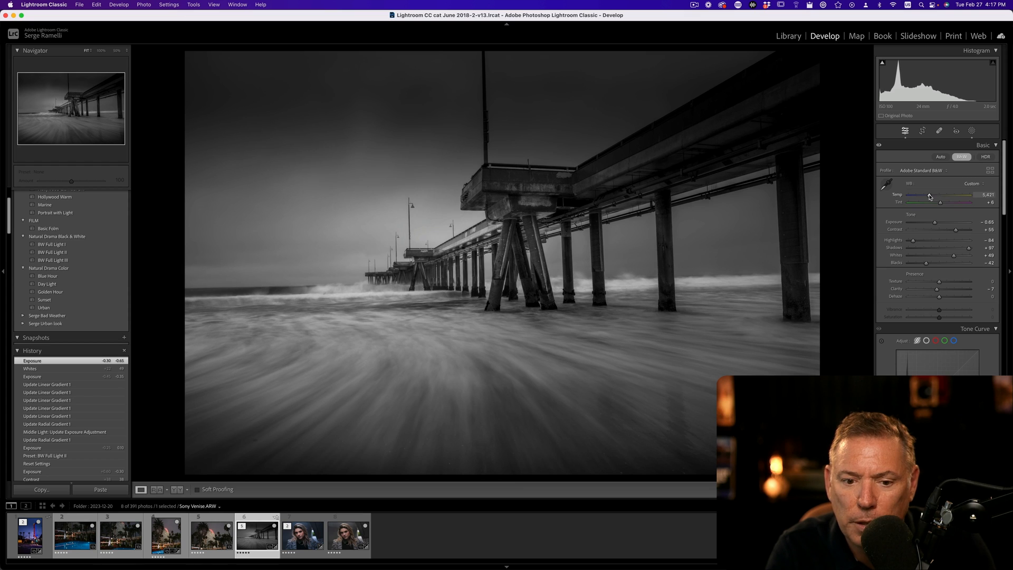
left_click_drag(931, 197, 929, 197)
Add a brush mask with Feather 0, Flow 100 and Exposure 1.30, and paint a hard-edged stroke across the water from the pier legs.
left_click(972, 131)
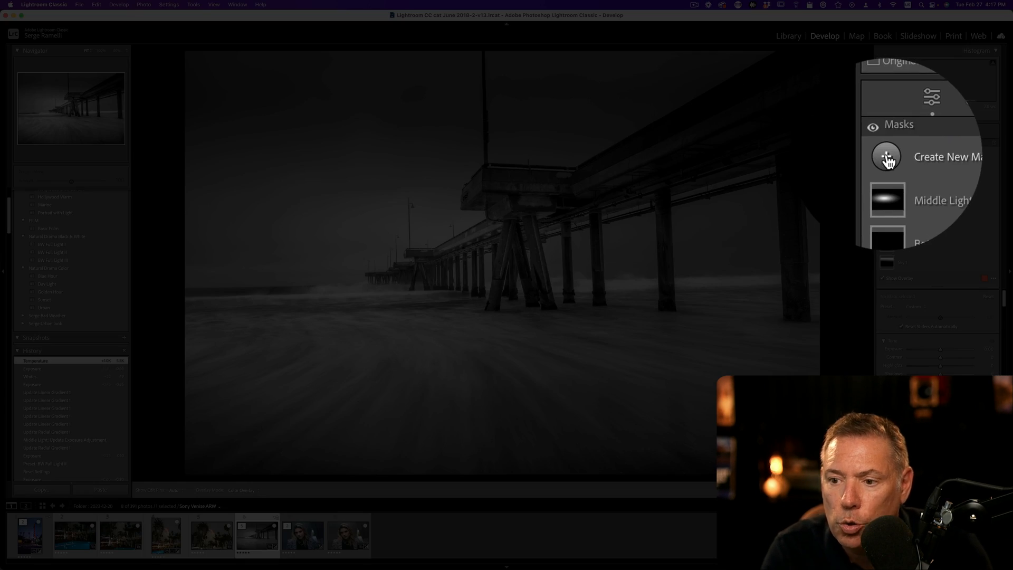
left_click(887, 156)
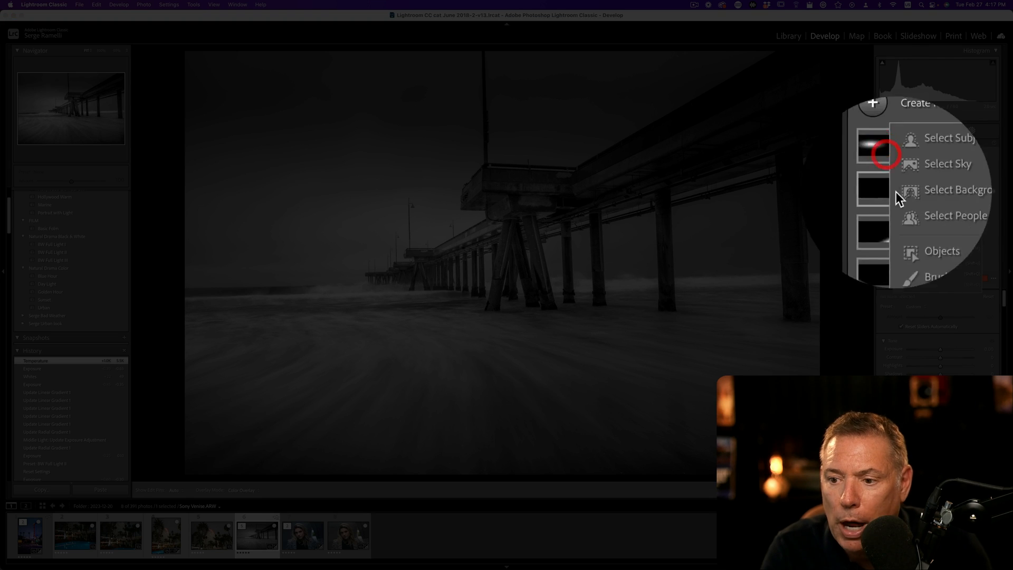
left_click(910, 227)
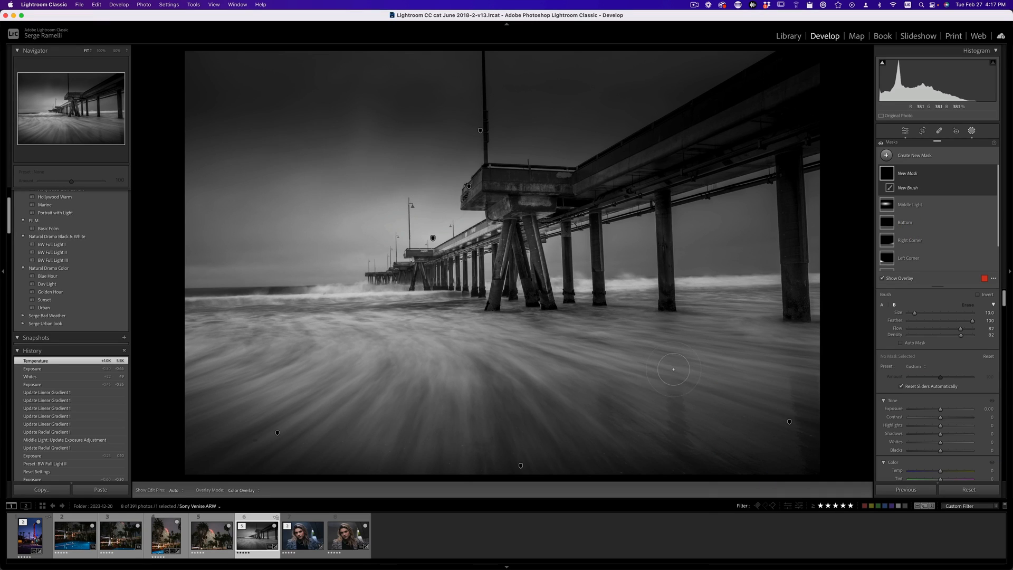
mouse_move(947, 321)
left_mouse_down()
mouse_move(878, 323)
mouse_move(986, 346)
left_mouse_up()
left_click_drag(493, 331, 739, 410)
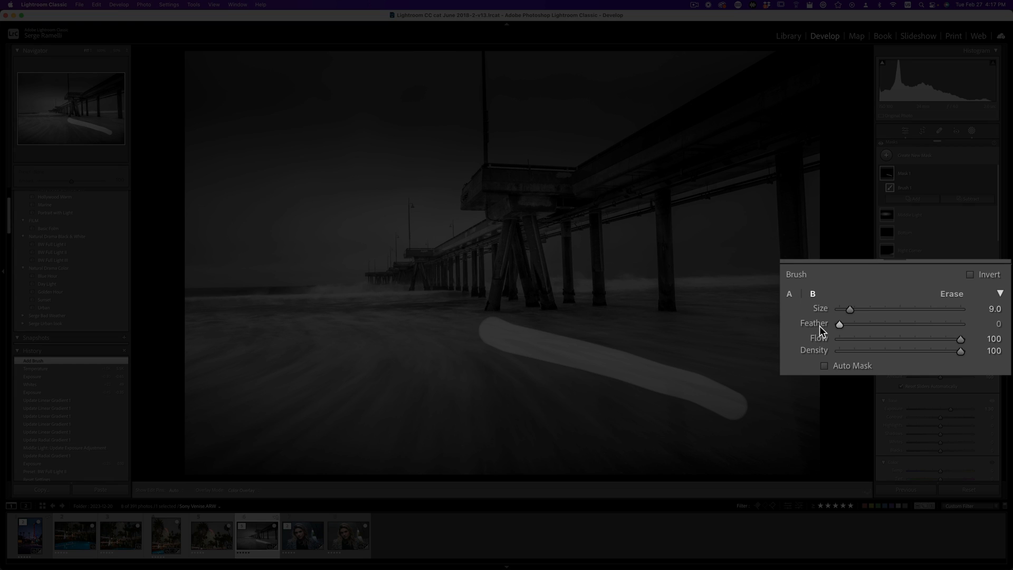
Paint a soft stroke on the water with brush Feather 100, and another with Flow and Density lowered to 69.
left_click_drag(850, 324, 996, 328)
left_click_drag(464, 364, 712, 438)
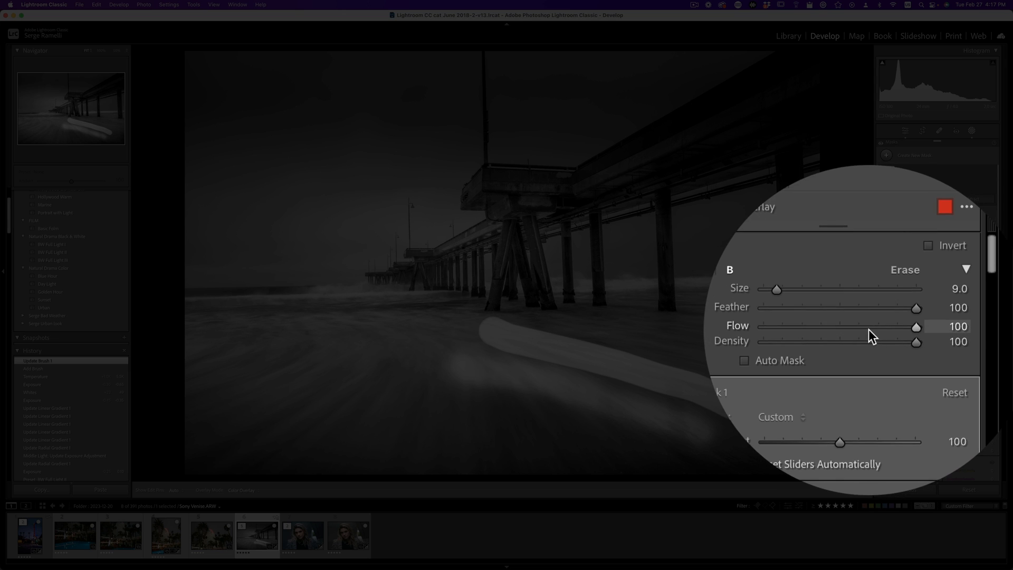
left_click(952, 329)
left_click(952, 335)
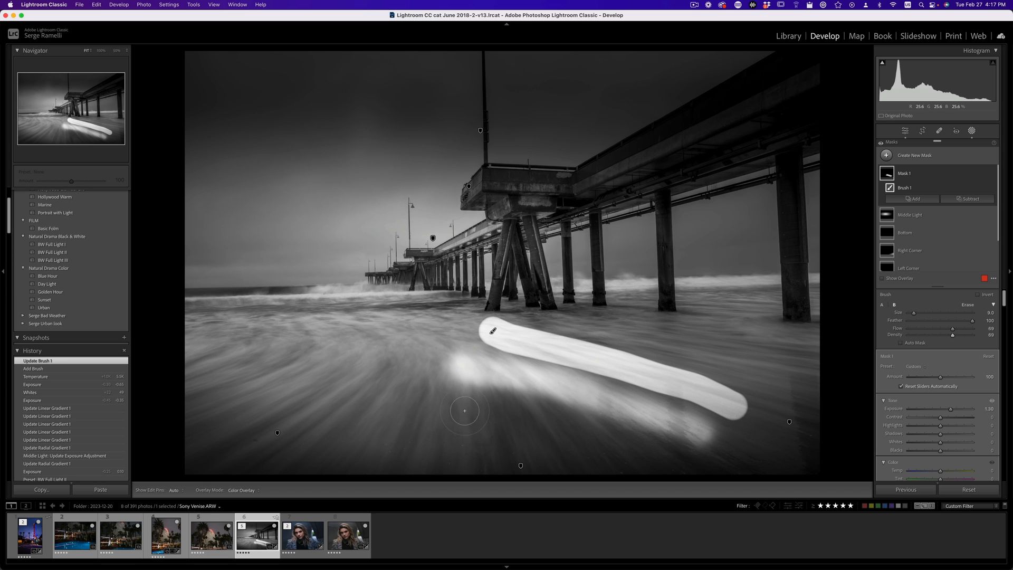
left_click_drag(461, 406, 683, 456)
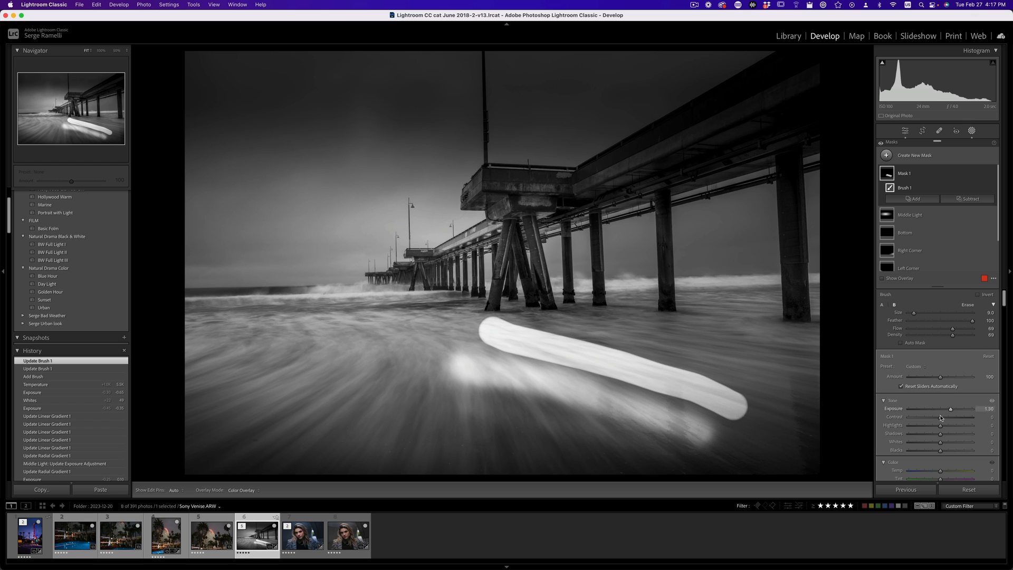
Lower the brush mask's Exposure to 0.64, try another stroke on the foreground water, and delete the test brush.
left_click_drag(950, 409, 946, 409)
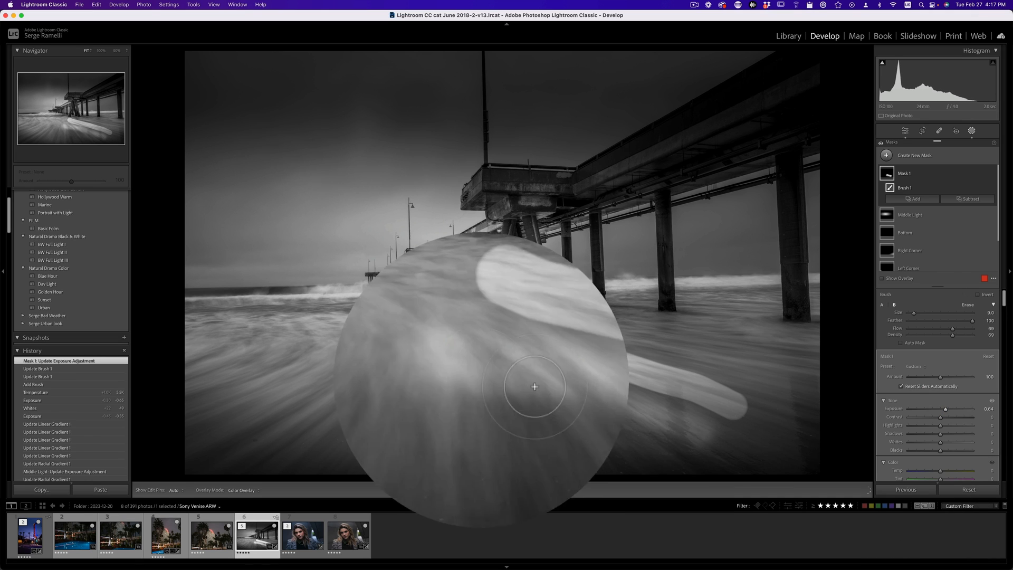
left_click_drag(370, 447, 377, 347)
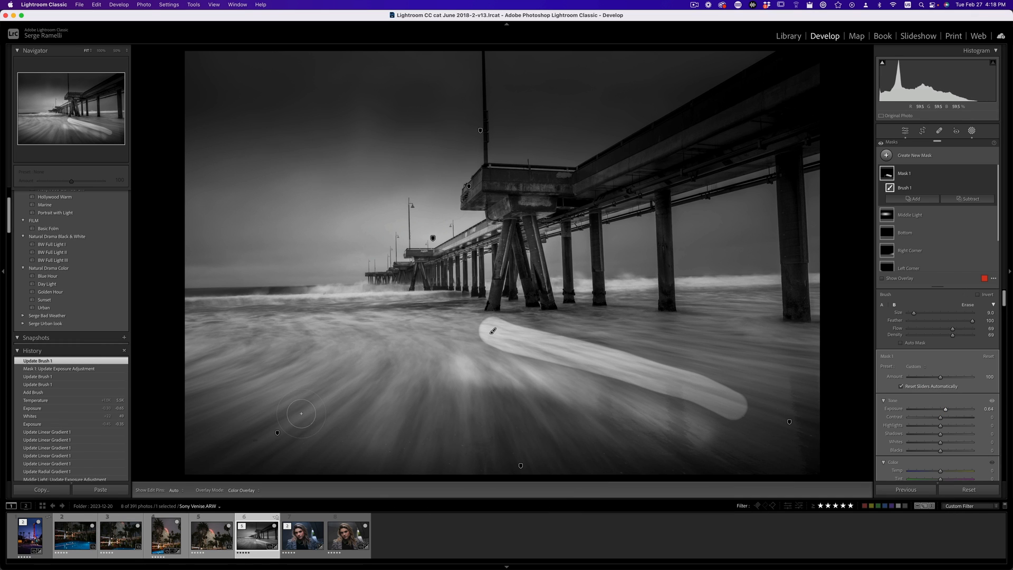
key("BackSpace")
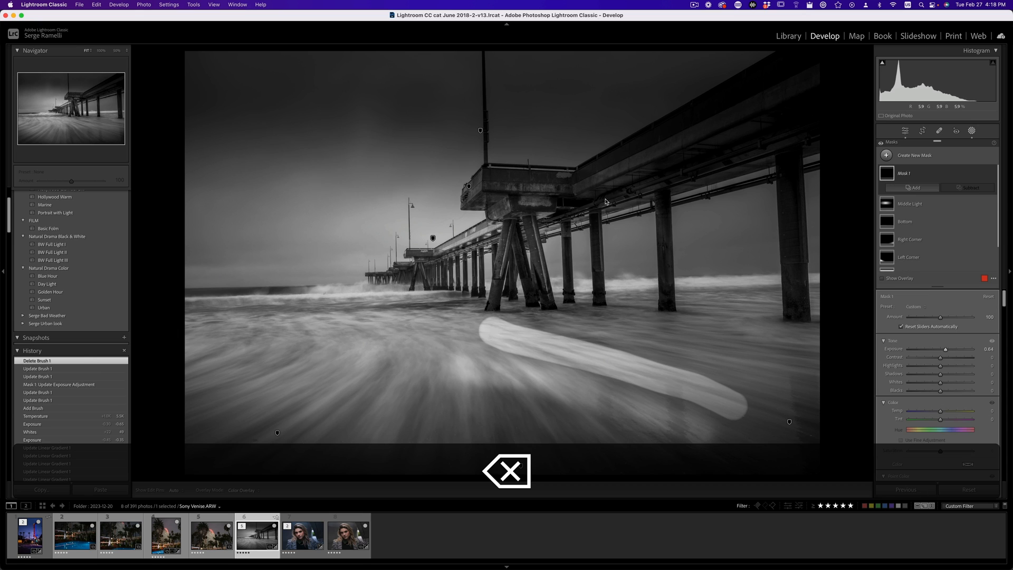
Add a new brush mask, paint a size 6 stroke along the water streak from the pier legs, and set its Exposure to 0.83.
left_click(887, 155)
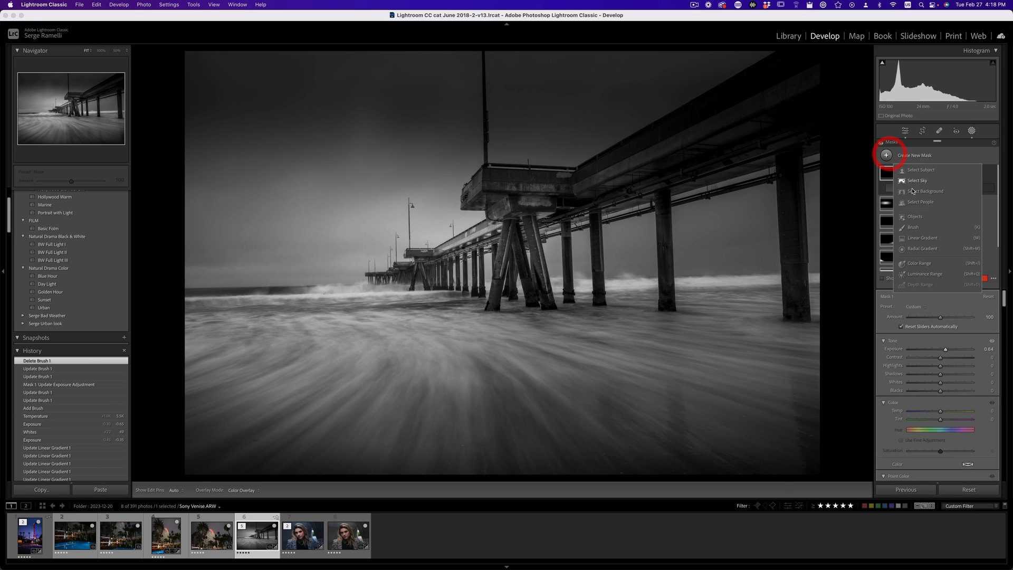
left_click(913, 227)
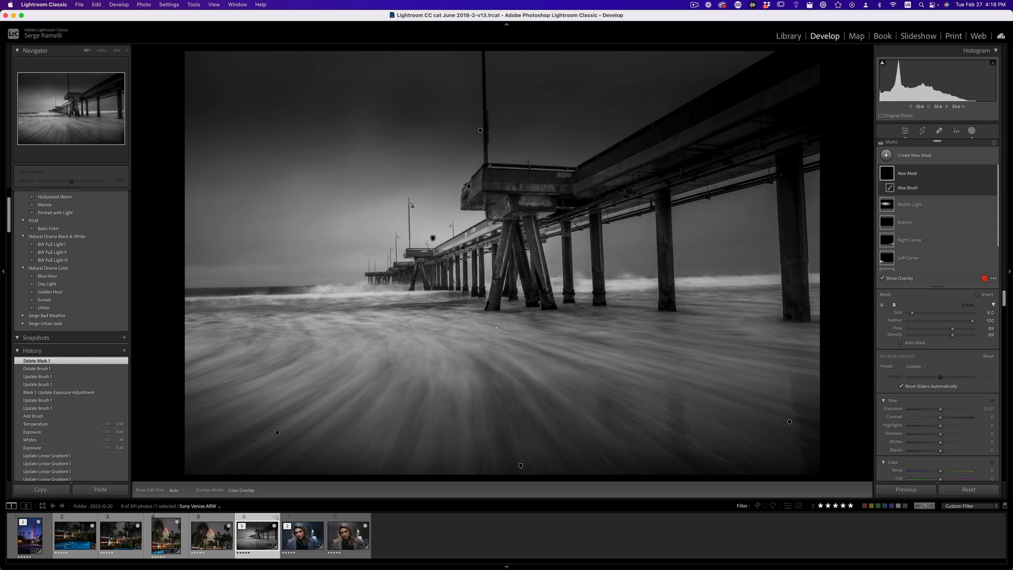
left_click_drag(784, 406, 785, 406)
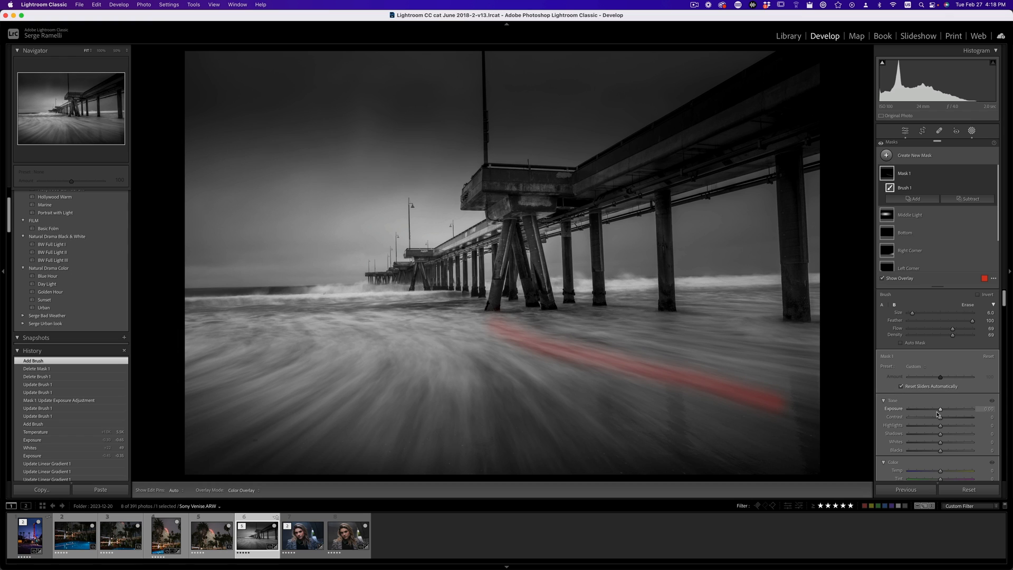
left_click_drag(945, 412, 946, 410)
Paint more strokes along the bright water streaks across the foreground and lower the mask's Exposure to about 0.40.
left_click_drag(566, 396, 676, 482)
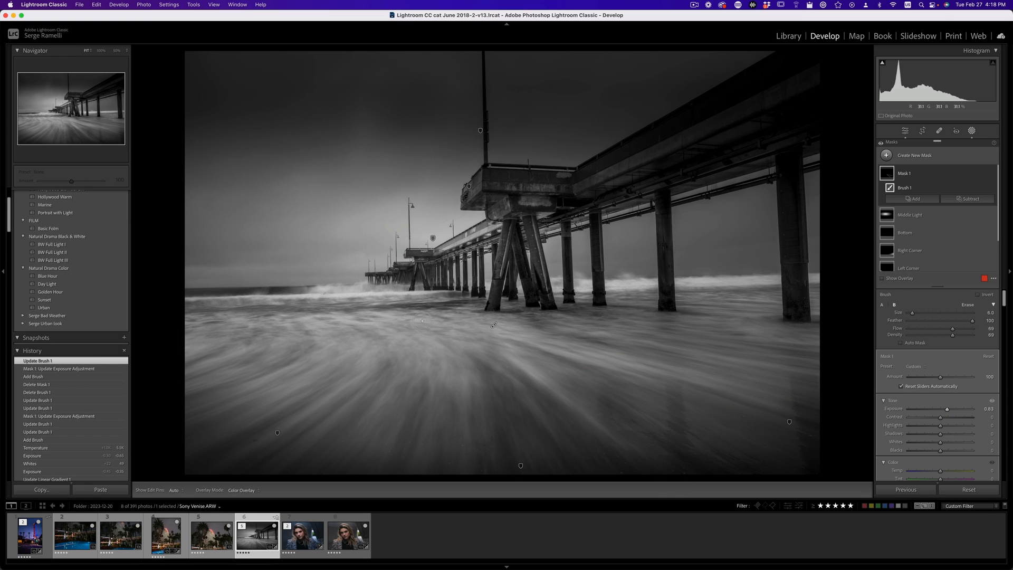
left_click_drag(435, 338, 471, 469)
left_click_drag(400, 352, 318, 455)
mouse_move(231, 433)
left_mouse_down()
mouse_move(308, 349)
mouse_move(194, 386)
mouse_move(281, 330)
left_mouse_up()
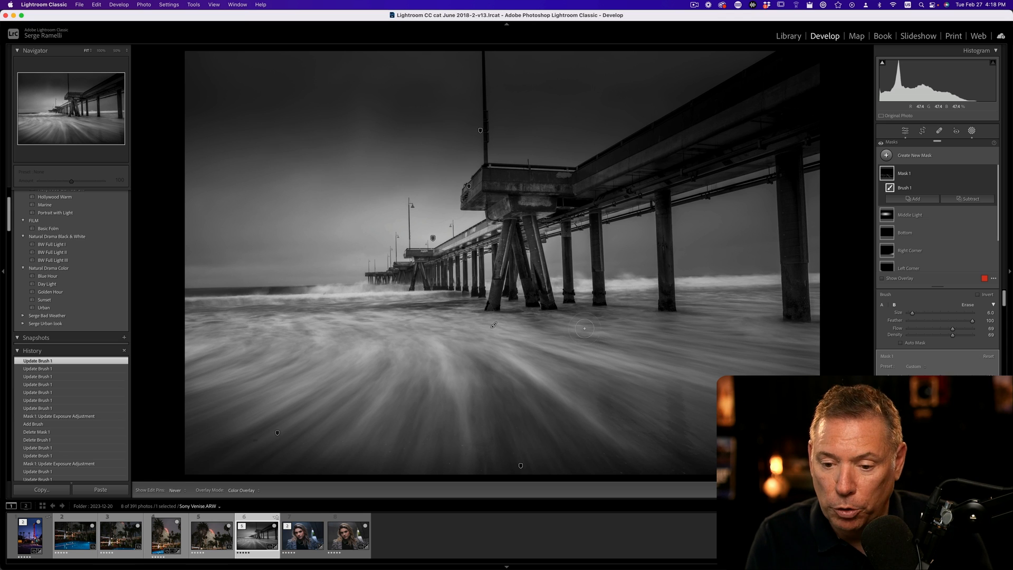
left_click_drag(590, 333, 806, 366)
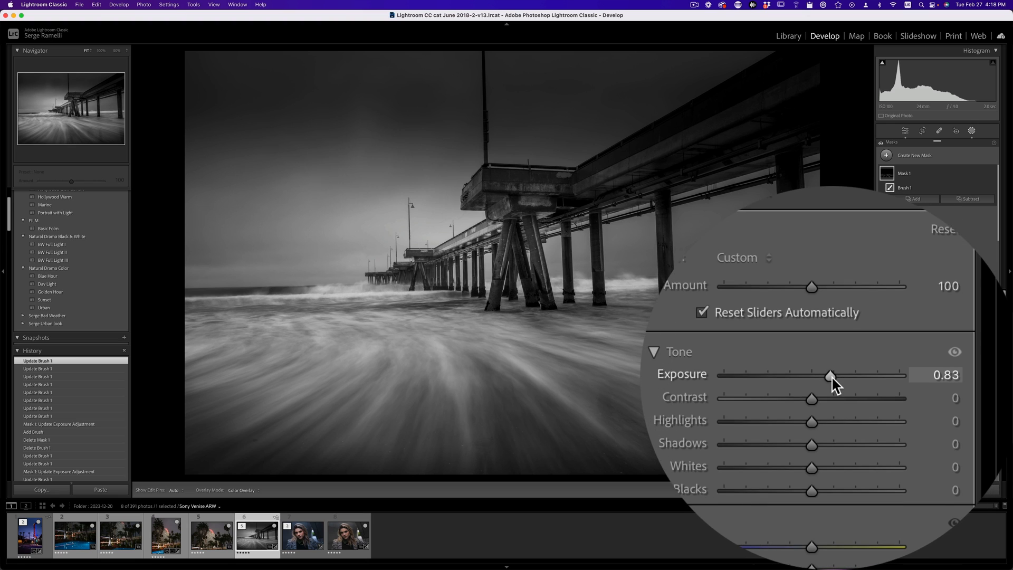
left_click_drag(830, 375, 821, 375)
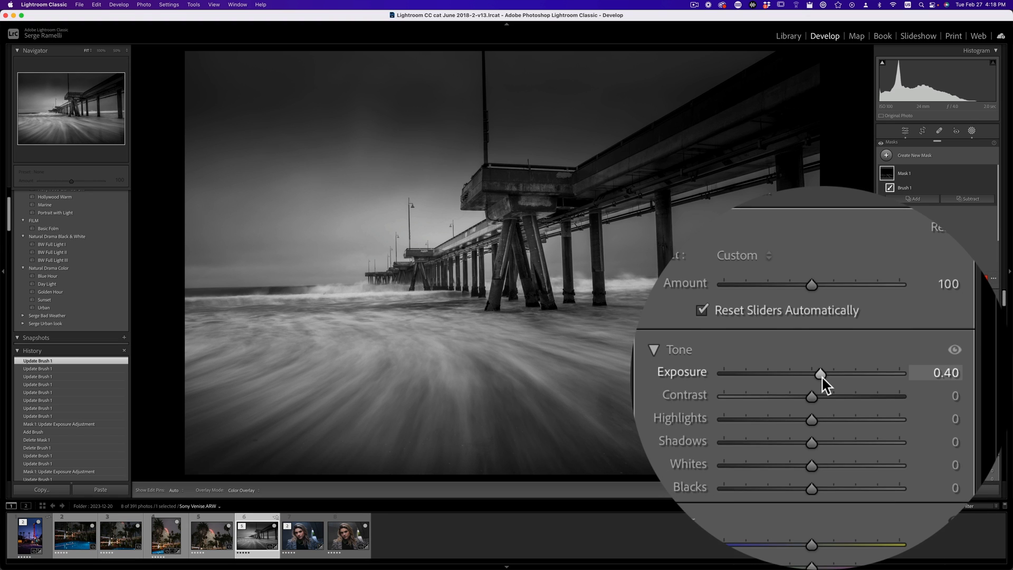
left_click_drag(944, 411, 944, 409)
Add another brush mask with Exposure -0.53 and size 10, and paint over the dark streaks between the bright ones across the foreground water.
left_click(888, 155)
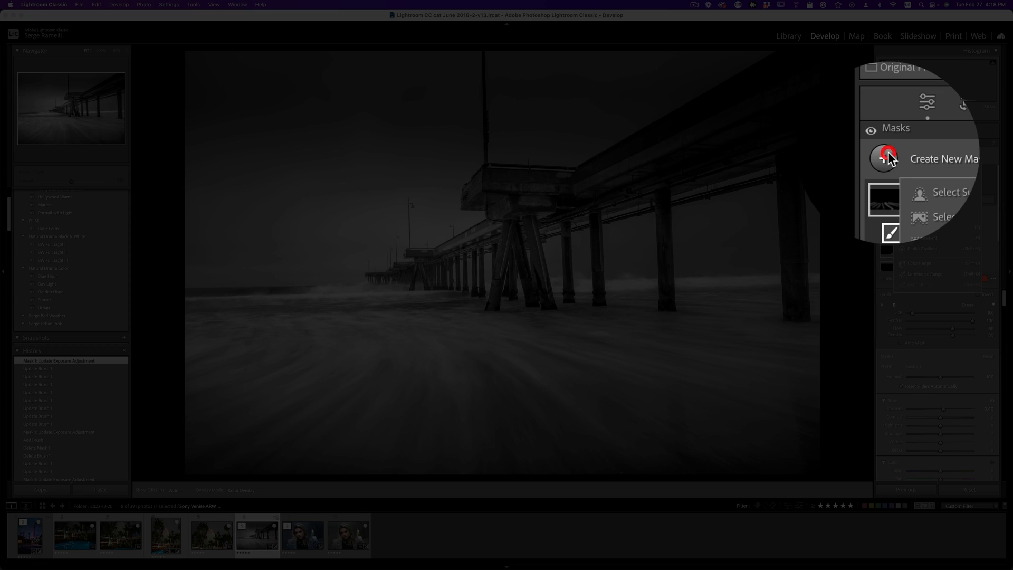
left_click(909, 226)
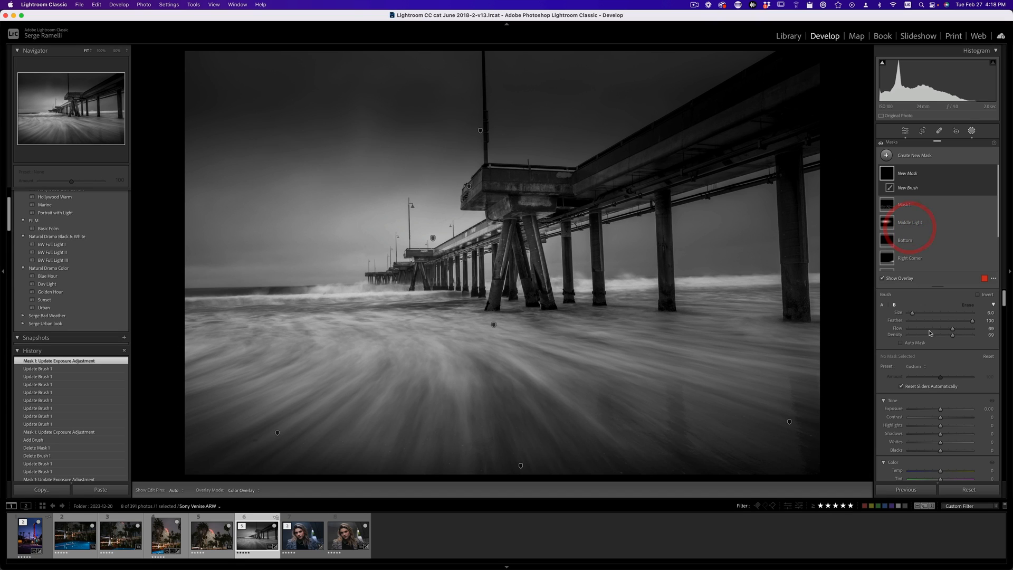
left_click_drag(939, 409, 936, 410)
mouse_move(530, 357)
left_mouse_down()
mouse_move(793, 429)
mouse_move(766, 429)
left_mouse_up()
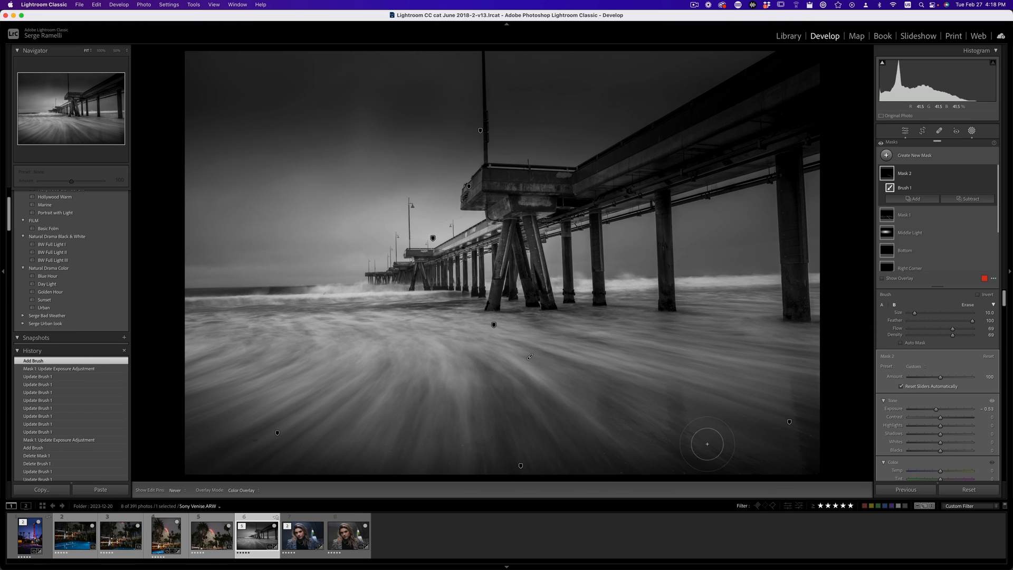
left_click_drag(760, 465, 559, 416)
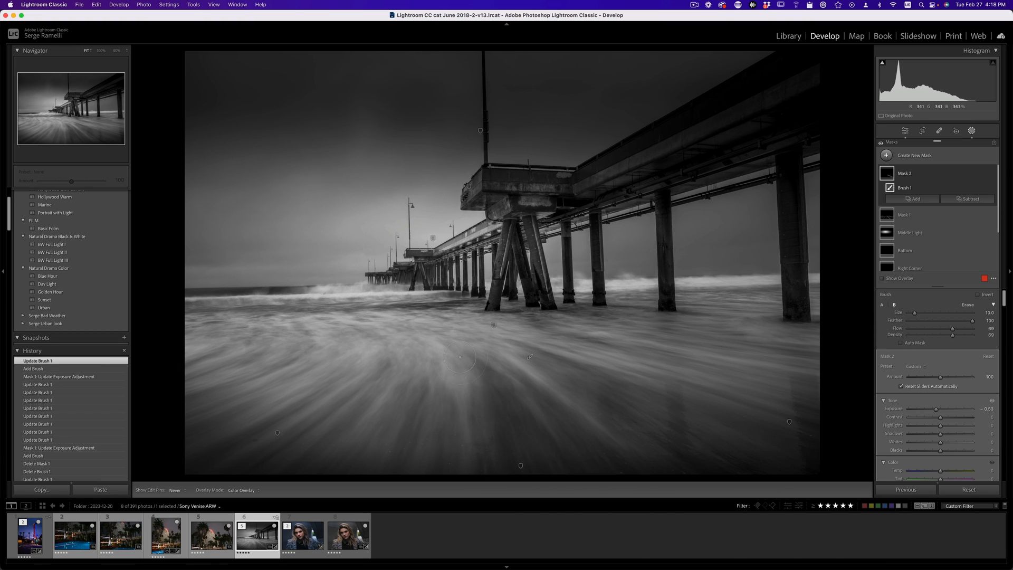
left_click_drag(546, 473, 520, 465)
mouse_move(417, 348)
left_mouse_down()
mouse_move(415, 407)
mouse_move(393, 463)
mouse_move(369, 412)
left_mouse_up()
mouse_move(271, 458)
left_mouse_down()
mouse_move(350, 393)
mouse_move(316, 364)
left_mouse_up()
mouse_move(190, 403)
left_mouse_down()
mouse_move(167, 410)
mouse_move(297, 338)
mouse_move(215, 392)
mouse_move(165, 403)
left_mouse_up()
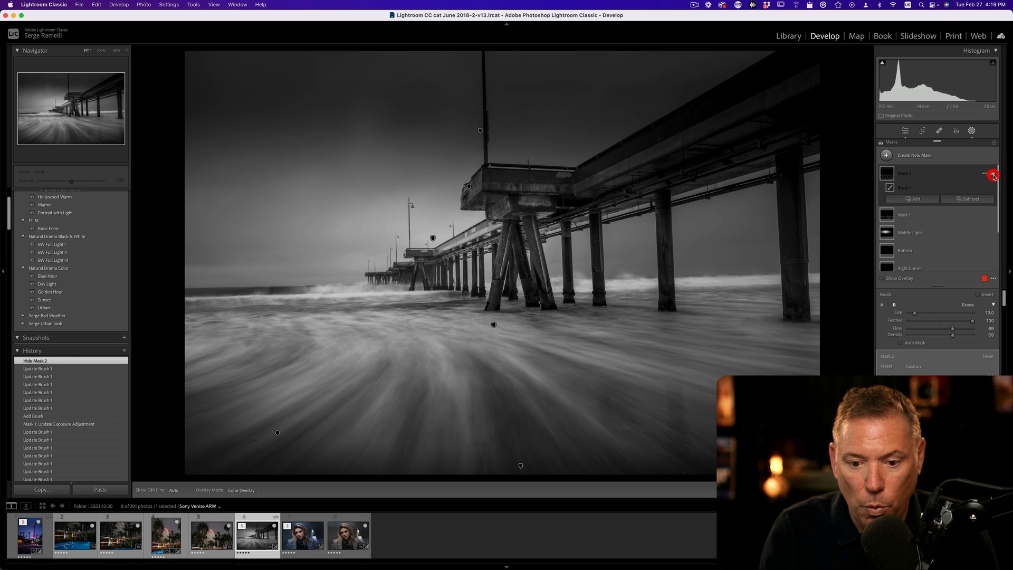
Compare the water with and without the Mask 2 and Mask 1 brush adjustments by toggling their visibility.
left_click(992, 173)
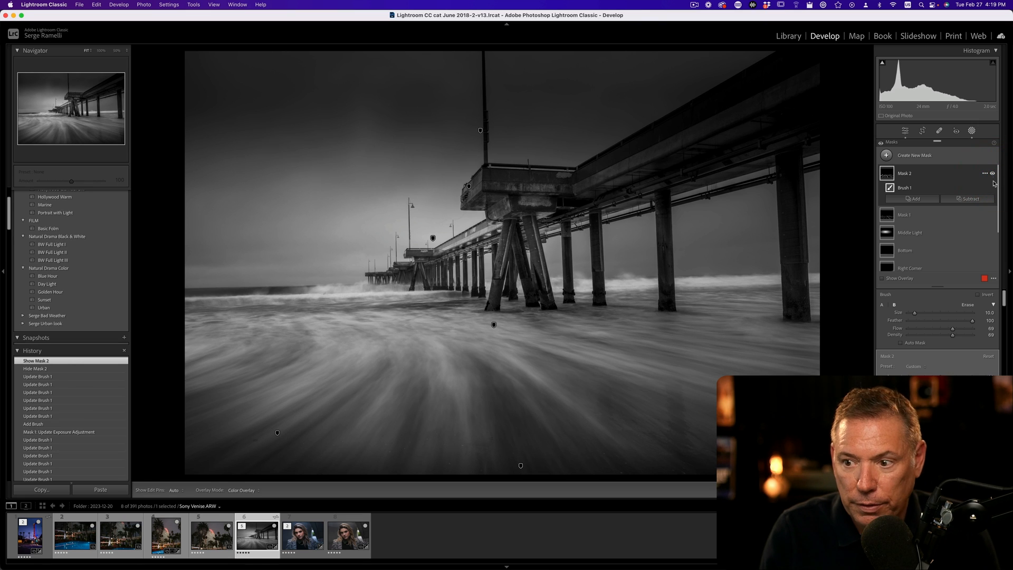
left_click(992, 214)
left_click(992, 214)
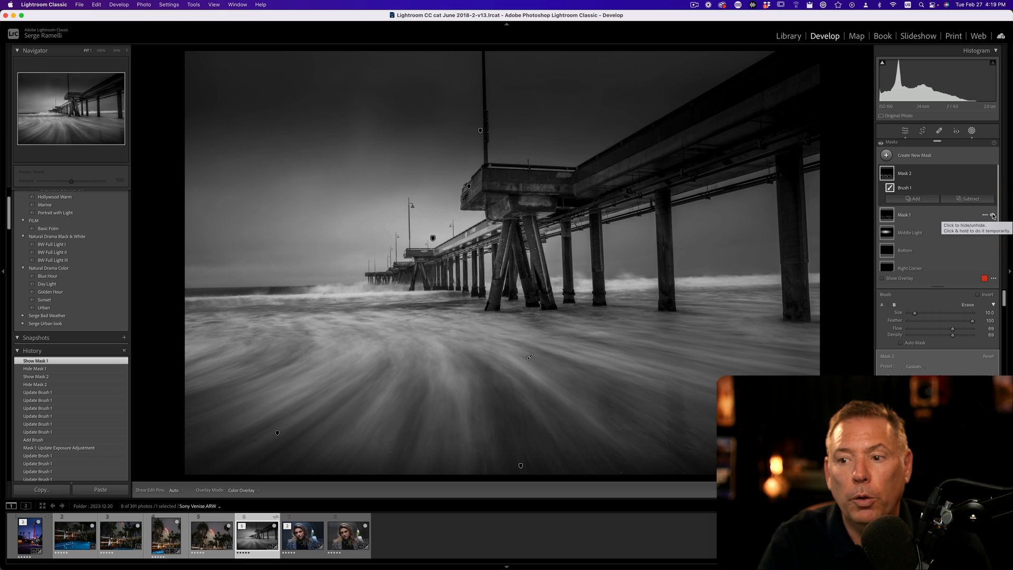
Raise the pier photo's overall Contrast to +78.
left_click(905, 131)
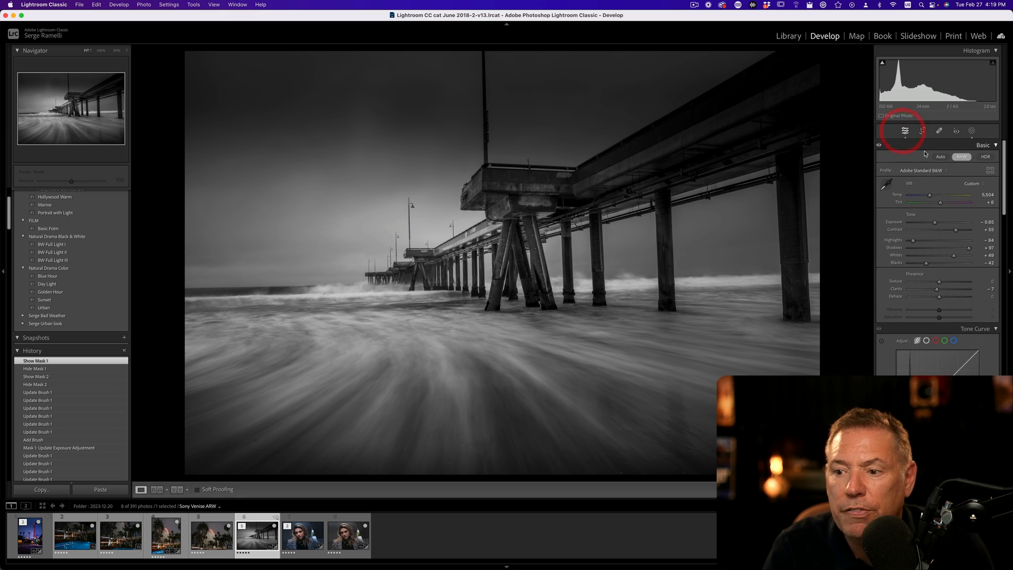
left_click(963, 232)
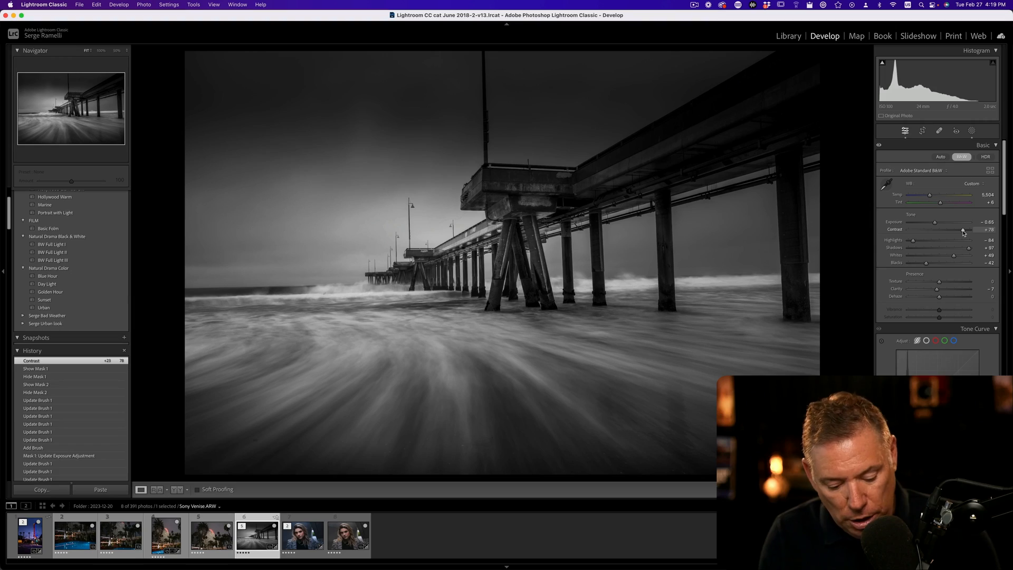
Check the pier photo's capture info, and compare the edit with the reset original before viewing it full screen.
key("i")
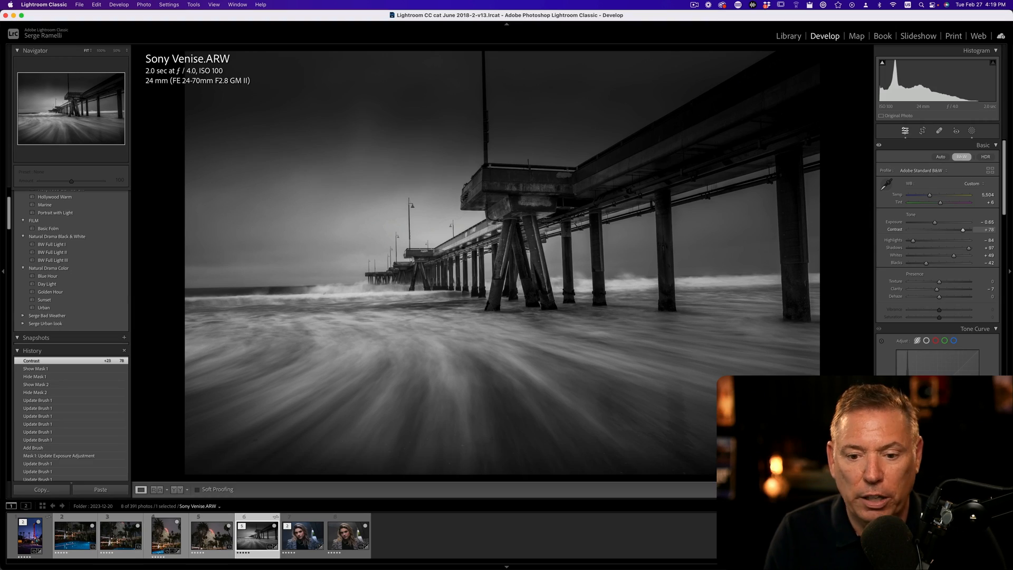
key("i")
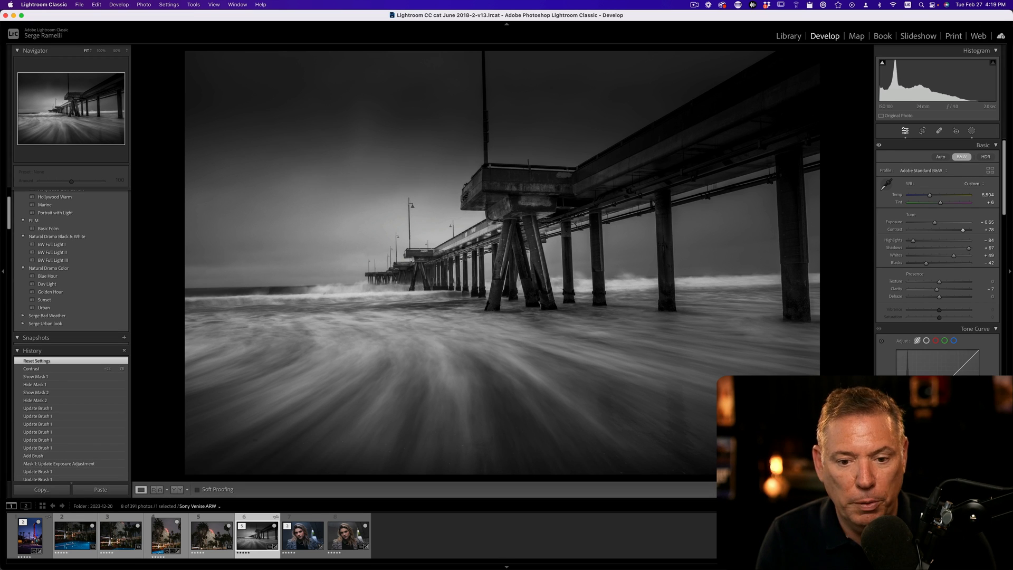
key("super+shift+r")
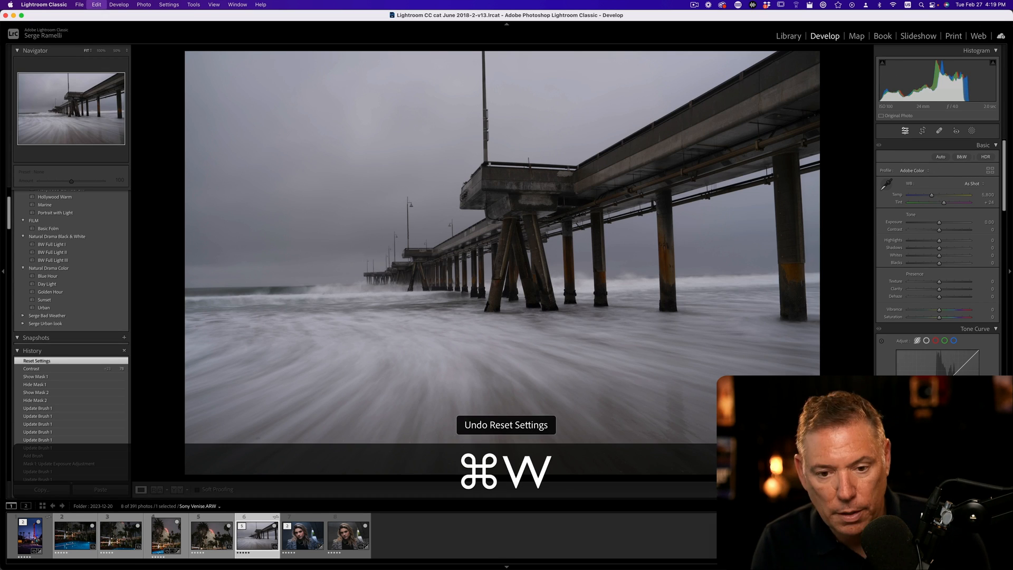
key("f")
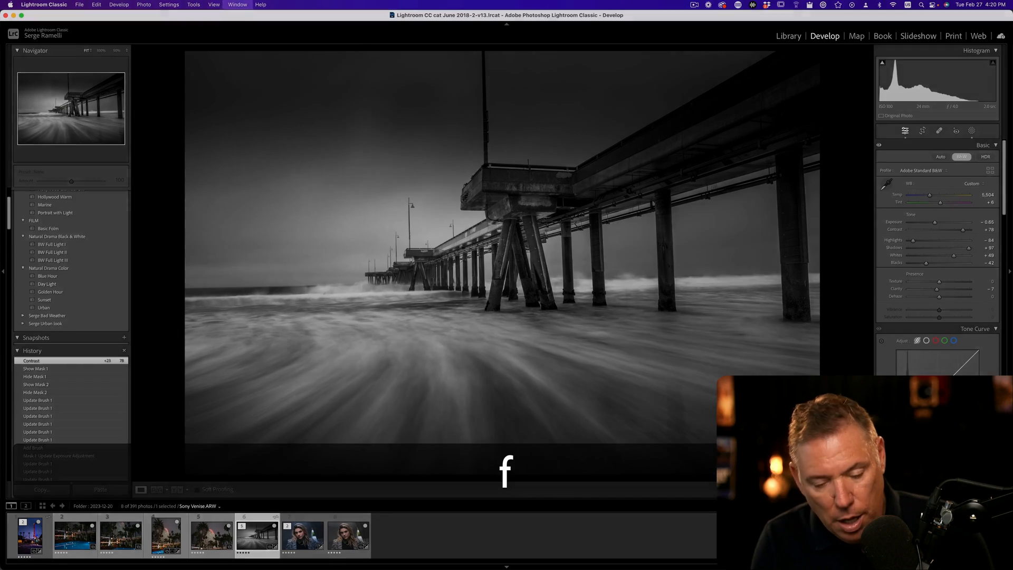